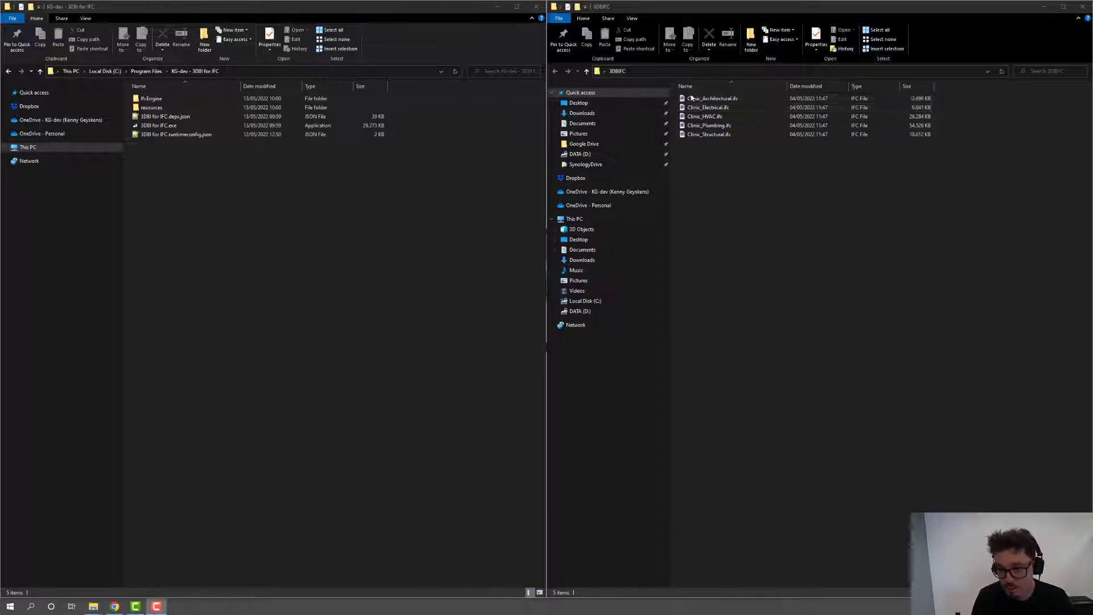
# Run 3DBI for IFC.exe on Clinic_Architectural.ifc and Clinic_Structural.ifc together to convert them.
pyautogui.click(719, 99)
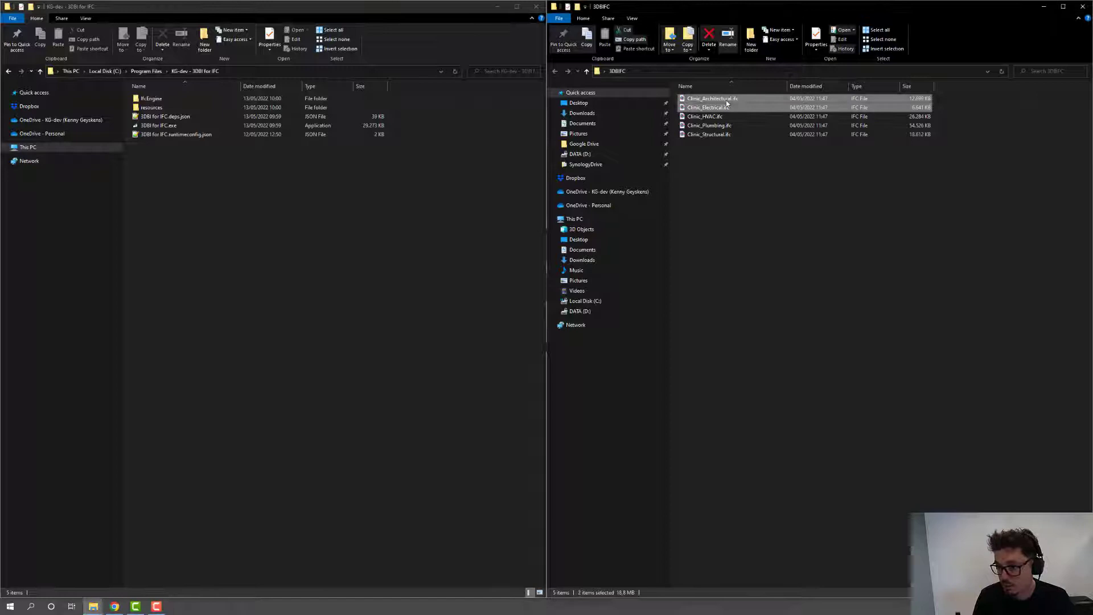
pyautogui.keyDown('ctrl'); pyautogui.click(735, 135); pyautogui.keyUp('ctrl')
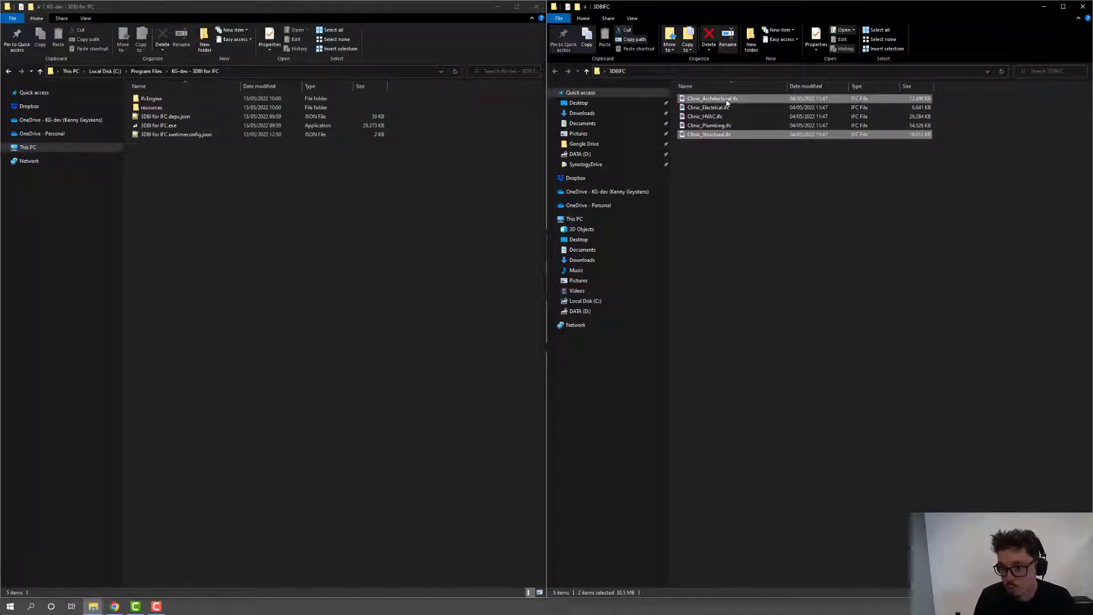
pyautogui.moveTo(727, 103); pyautogui.dragTo(162, 126)
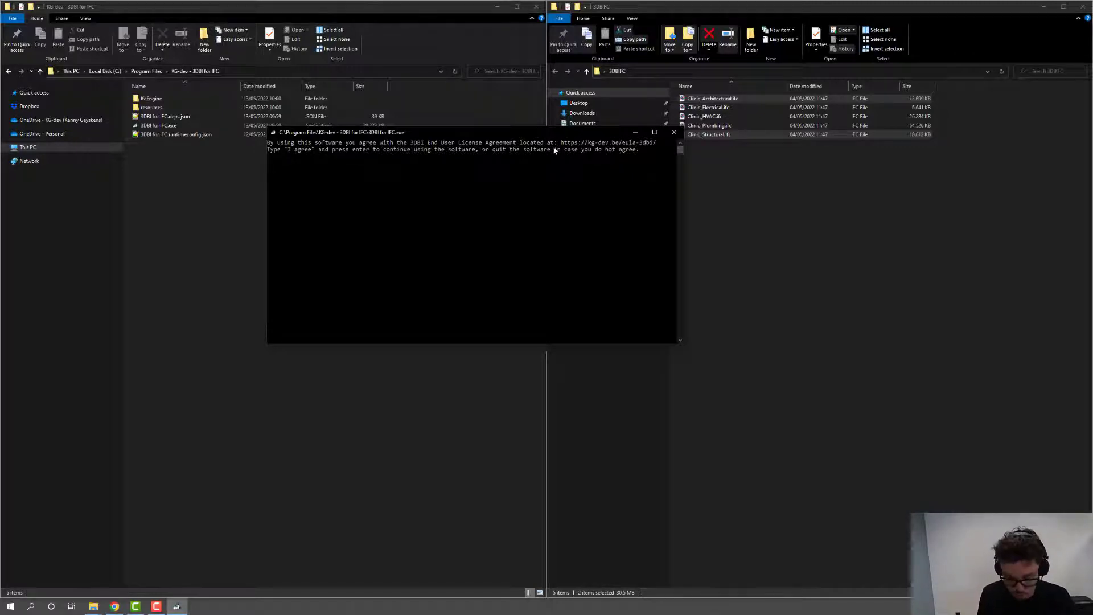
# Accept the license agreement with "I agree", enter the 3DBI-IFC activation key, and close the console once the conversion is done.
pyautogui.write('I agree')
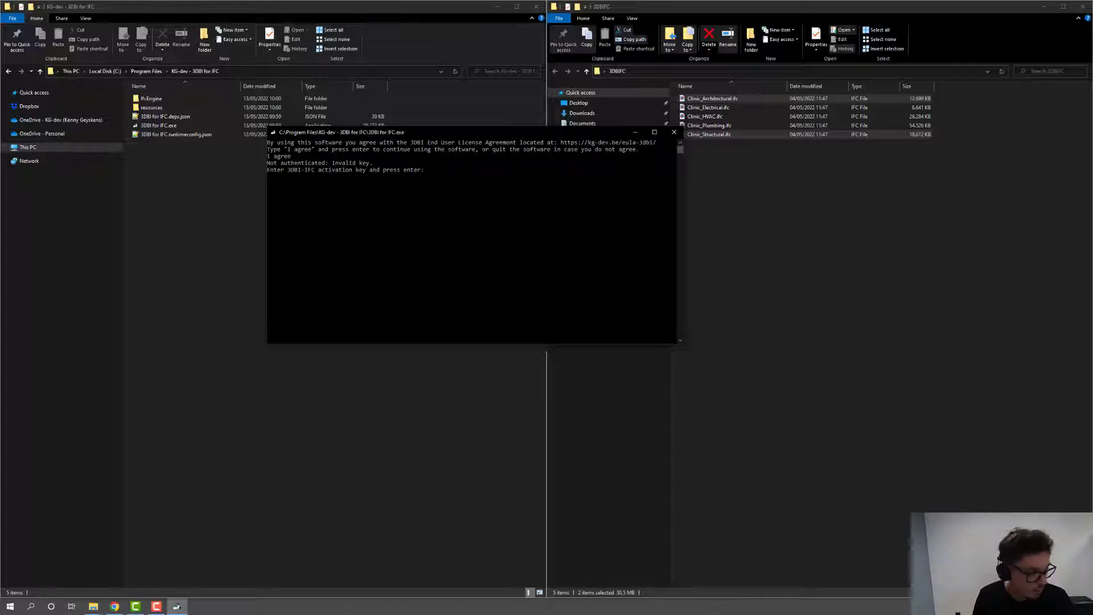
pyautogui.hotkey('alt', 'Tab')
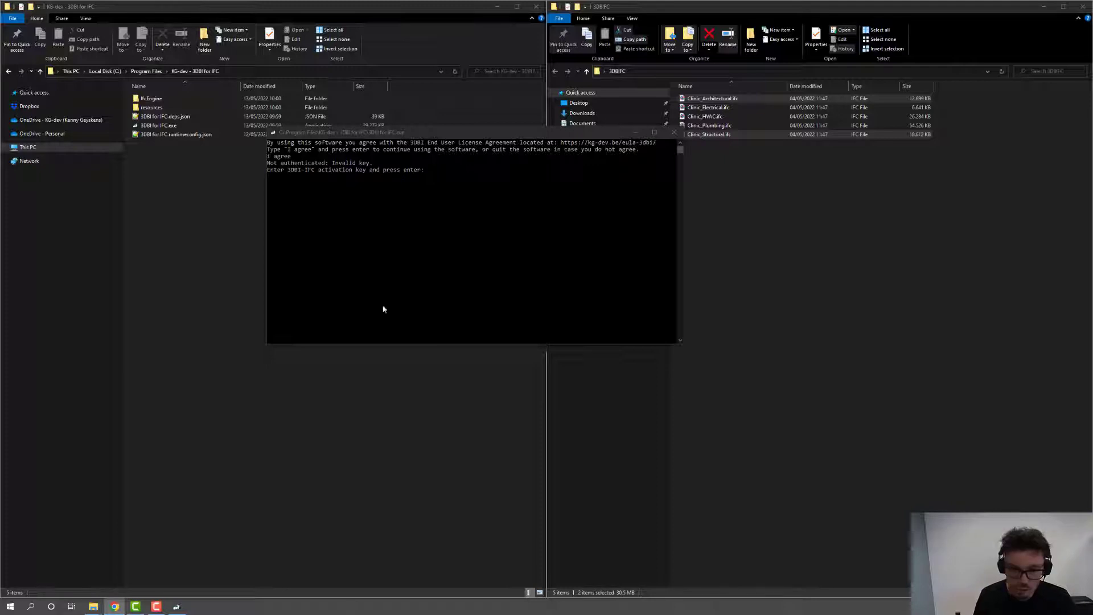
pyautogui.click(356, 179)
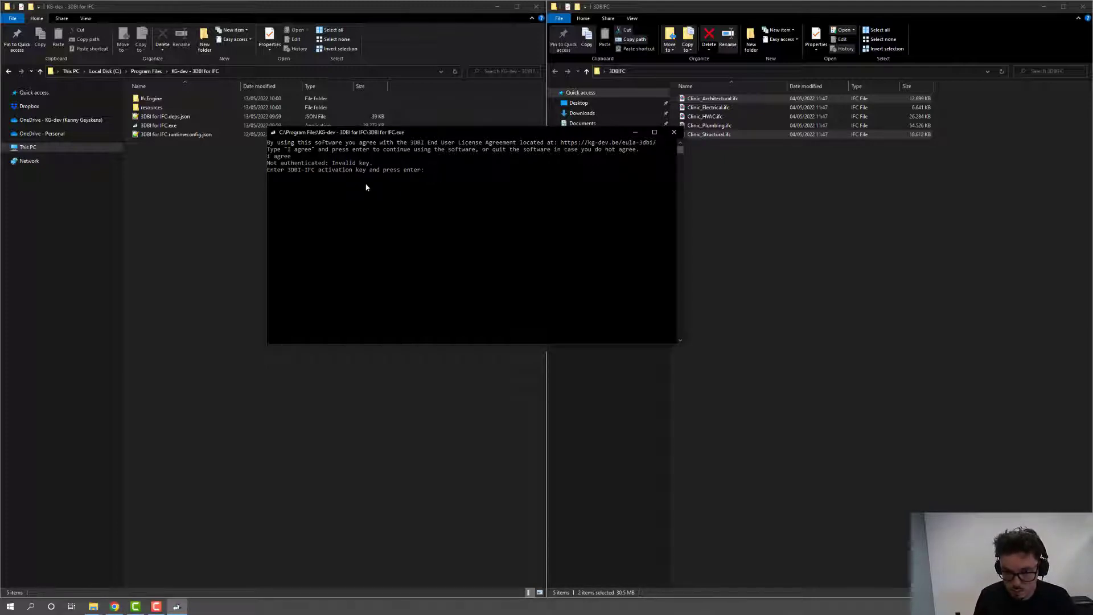
pyautogui.hotkey('ctrl', 'v')
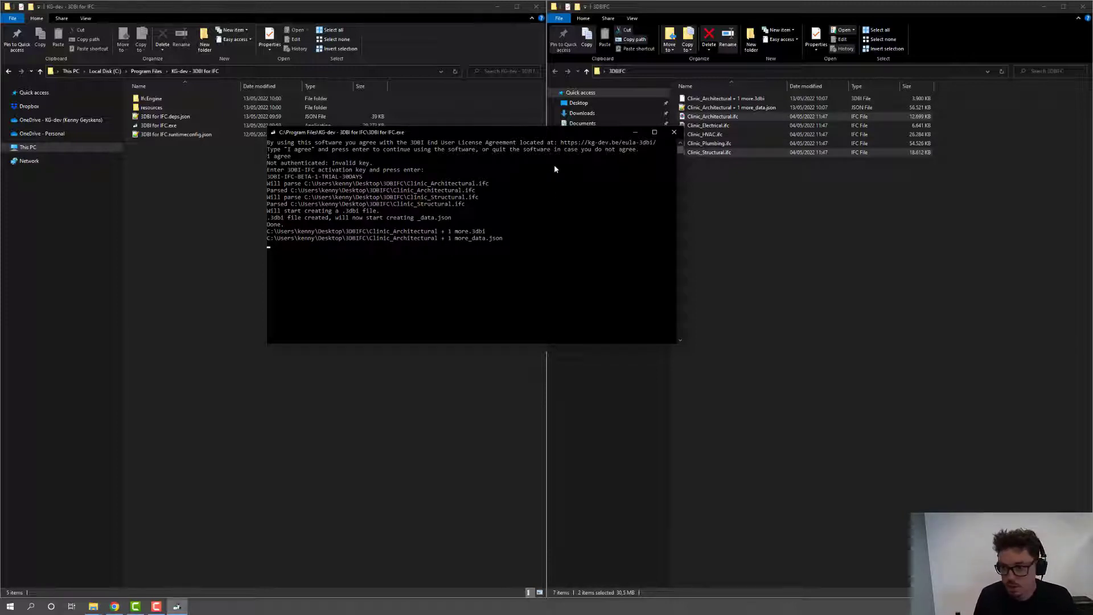
pyautogui.click(672, 132)
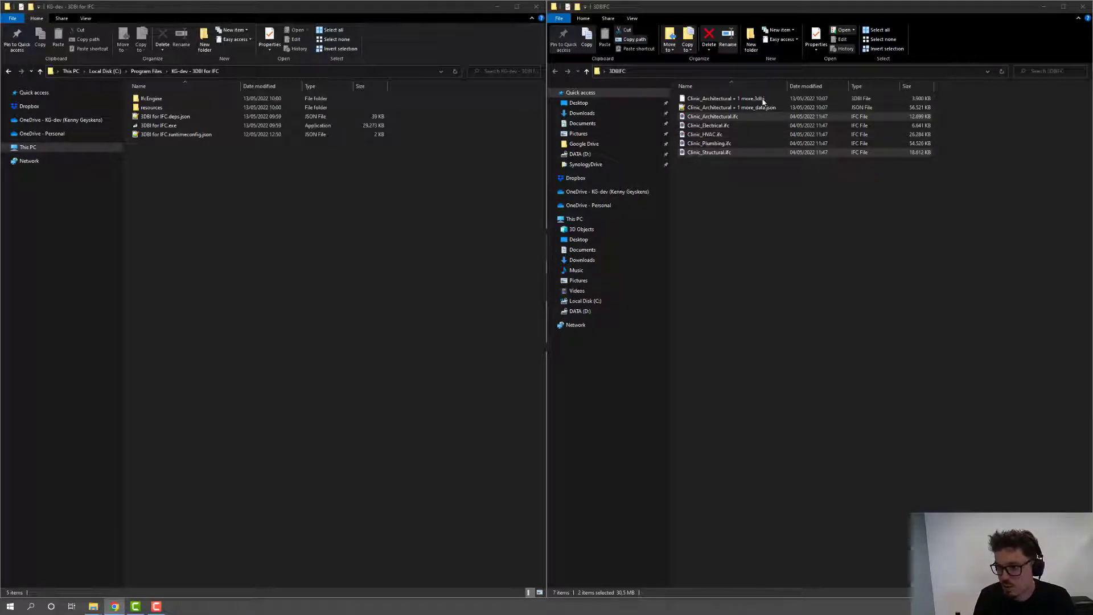
# Check the generated .3dbi and _data.json files in the 3DBIFC folder.
pyautogui.click(765, 100)
pyautogui.click(768, 109)
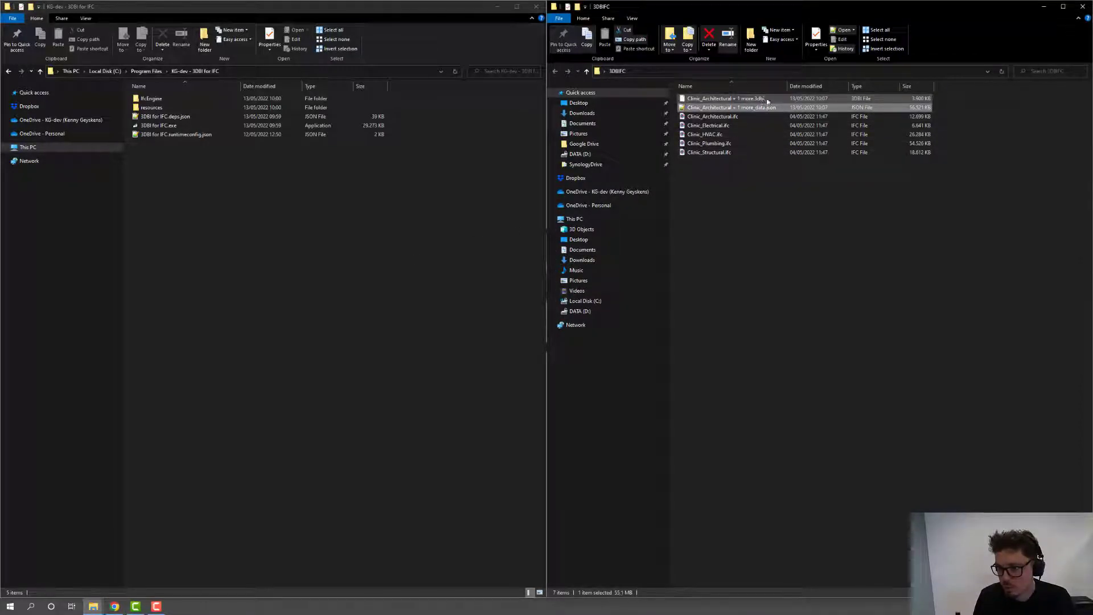
pyautogui.click(763, 101)
pyautogui.click(771, 111)
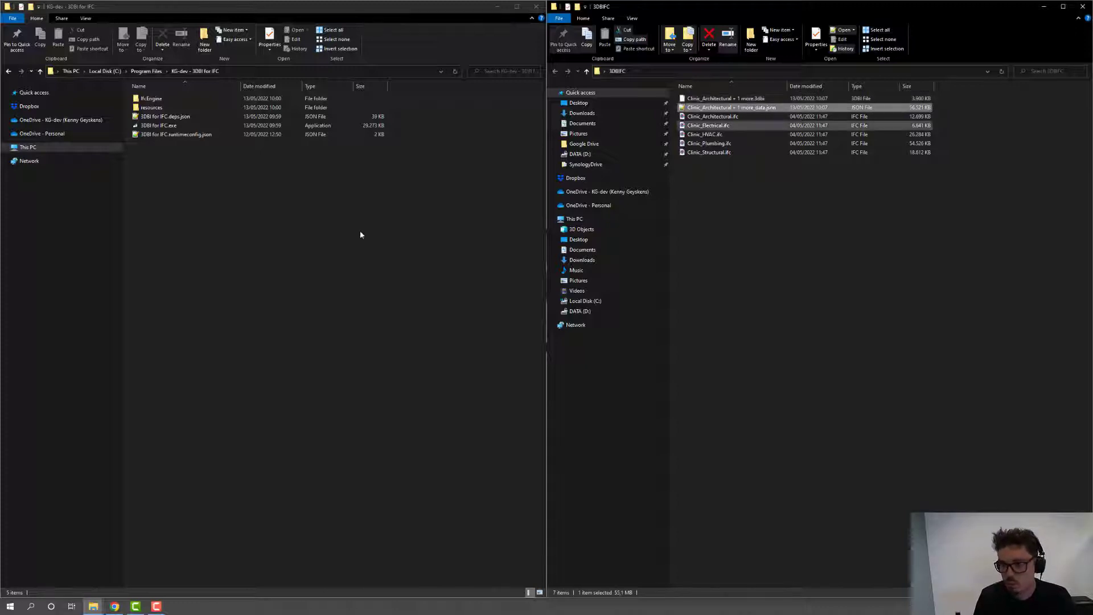
# Open example.pbix from the resources folder of KG-dev - 3DBI for IFC and orbit its sample model.
pyautogui.click(309, 237)
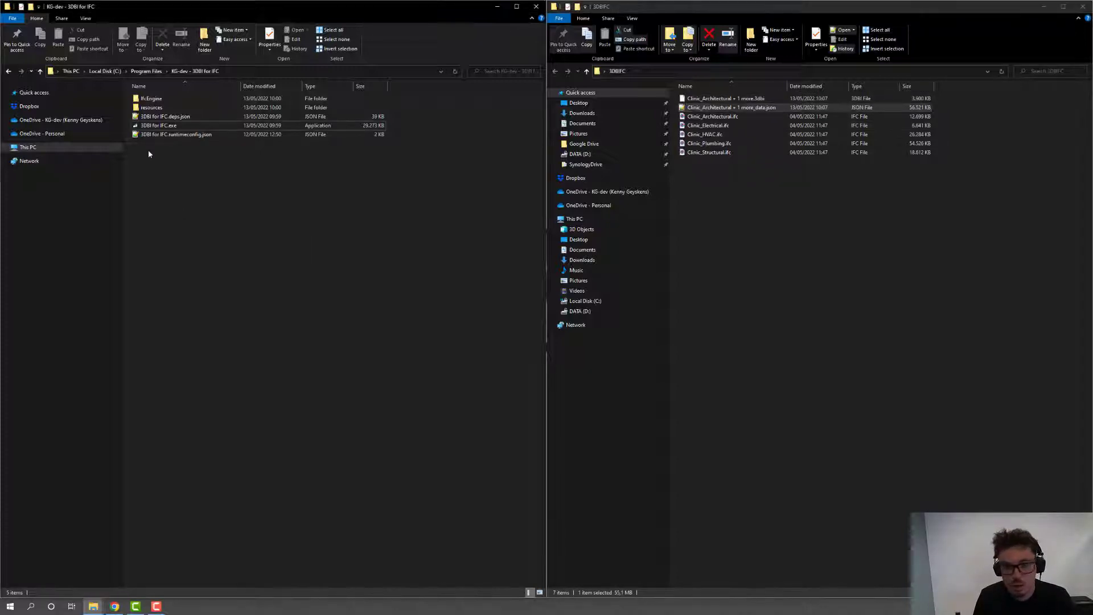
pyautogui.click(146, 109)
pyautogui.doubleClick(146, 109)
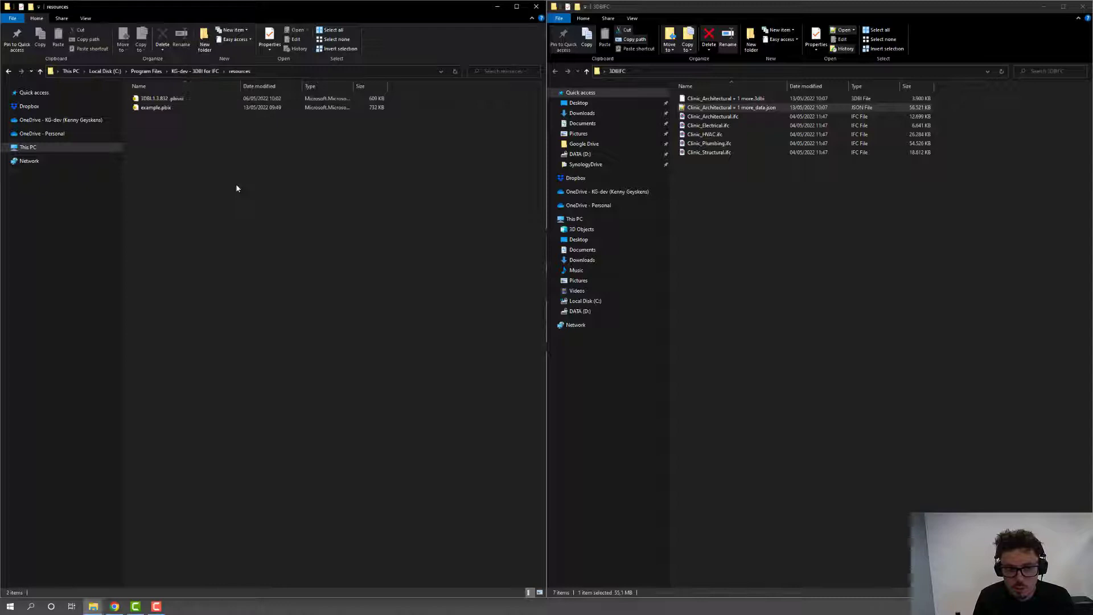
pyautogui.click(163, 112)
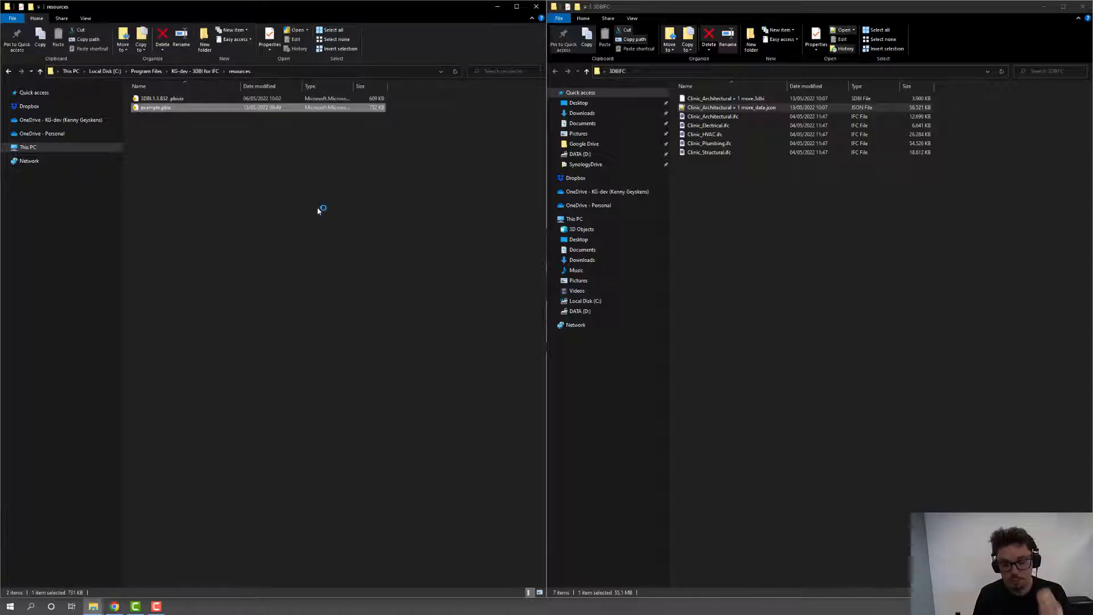
pyautogui.press('Return')
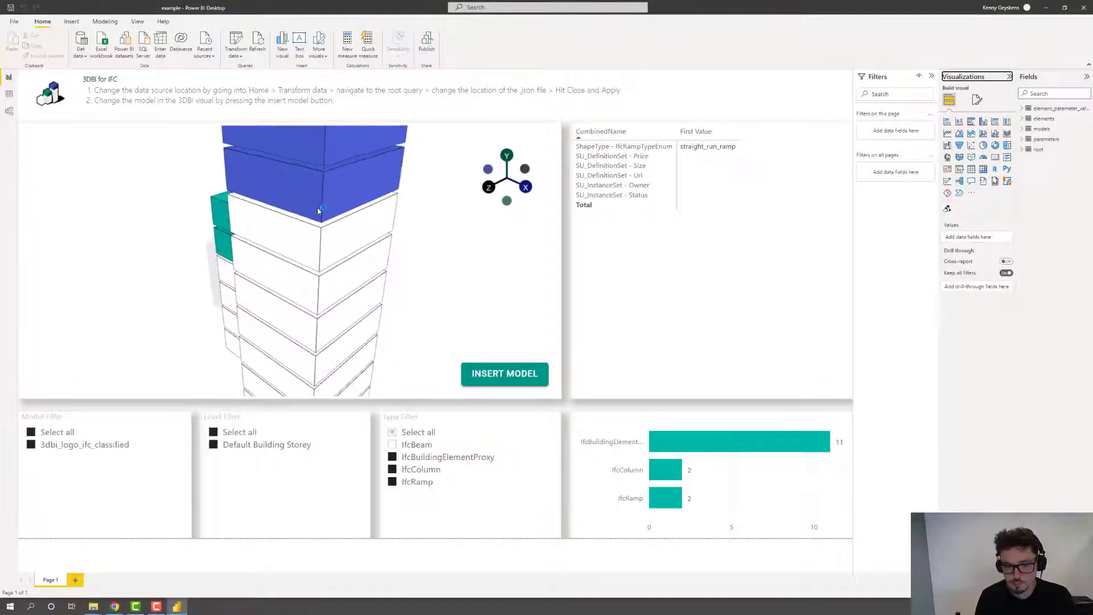
pyautogui.click(277, 244)
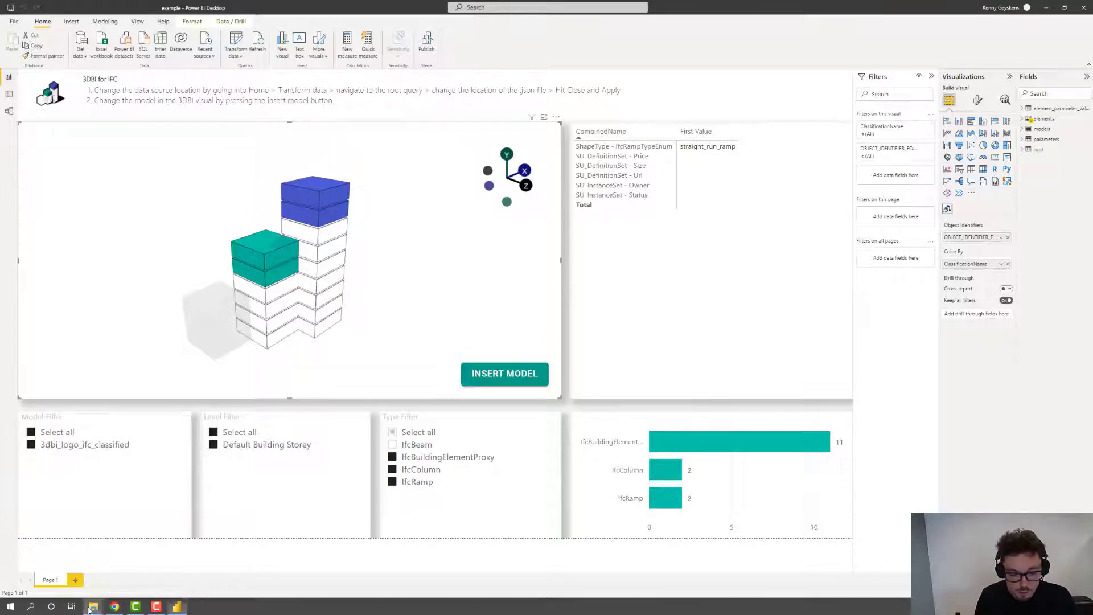
# Change the root query's JSON source to Clinic_Architectural + 1 more_data.json from the 3DBIFC folder and apply the changes to the report.
pyautogui.moveTo(93, 606)
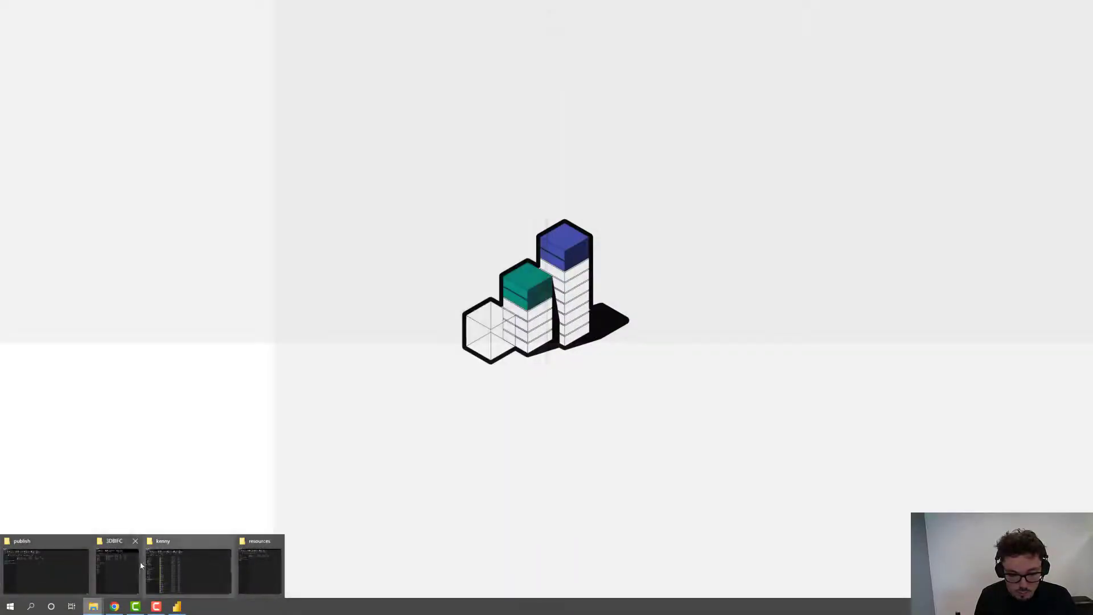
pyautogui.click(122, 568)
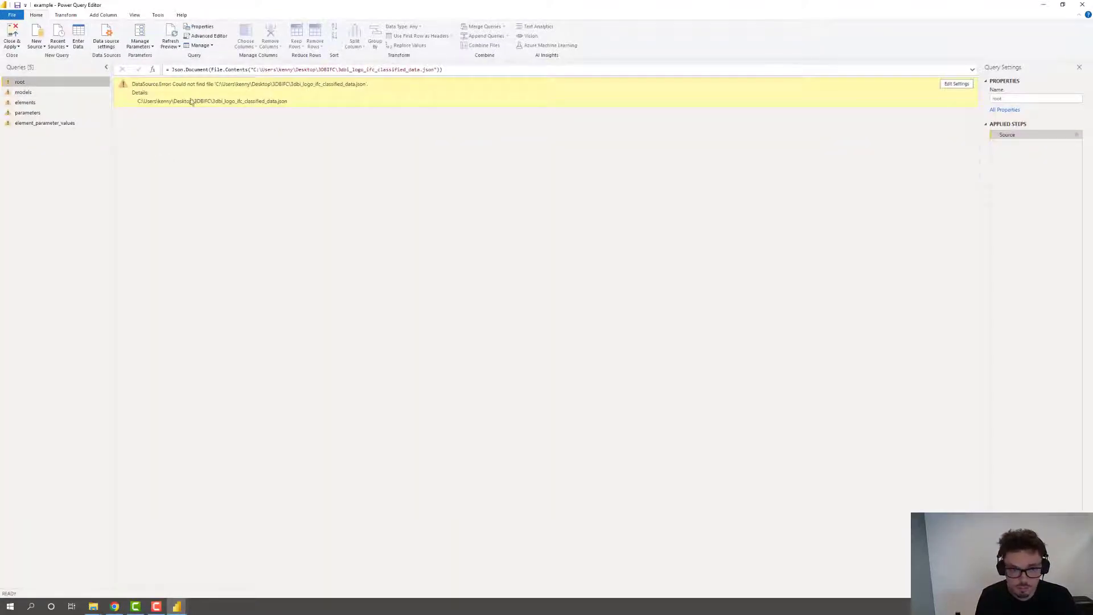
pyautogui.click(1077, 135)
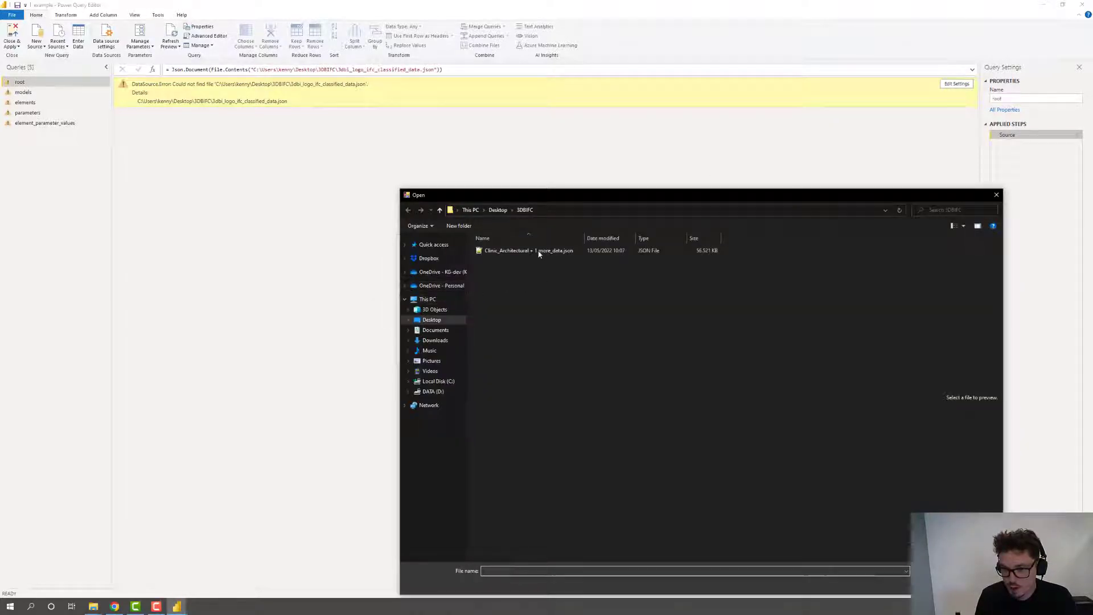
pyautogui.click(515, 251)
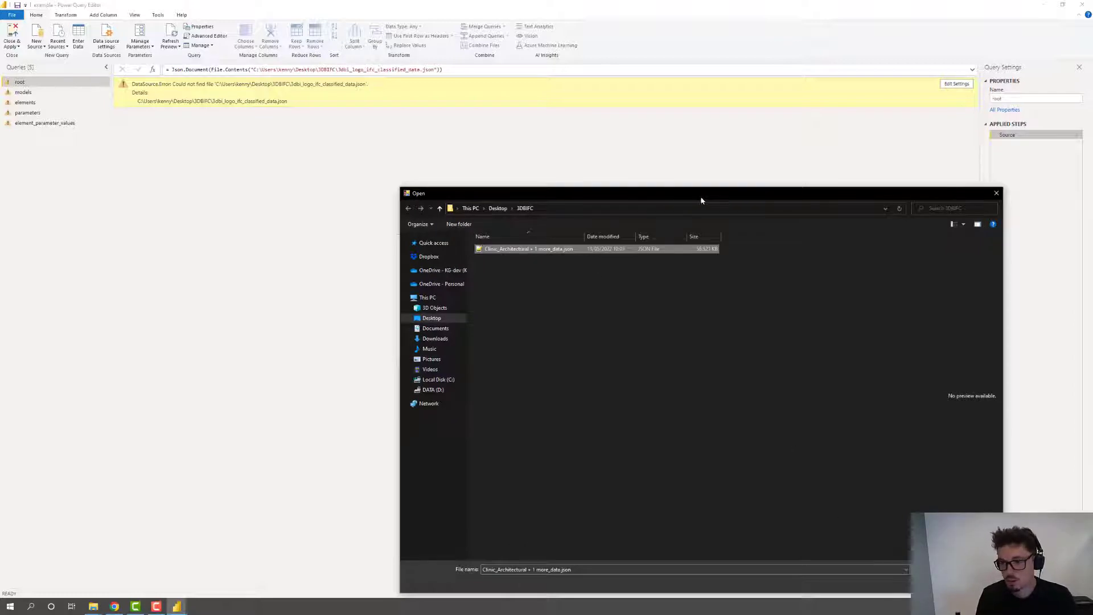
pyautogui.moveTo(700, 195); pyautogui.dragTo(620, 153)
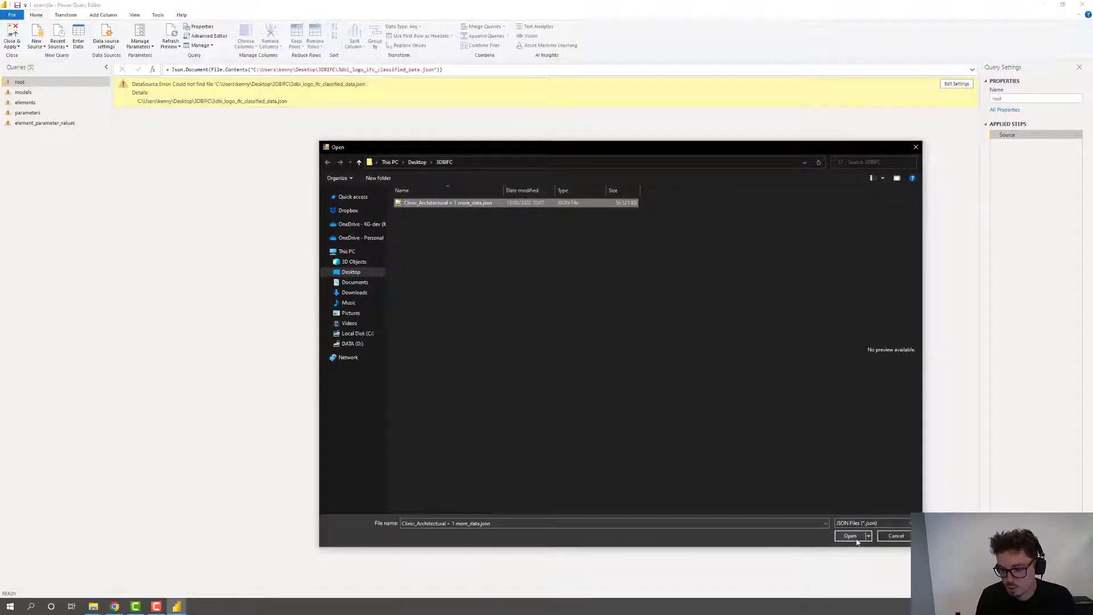
pyautogui.click(857, 541)
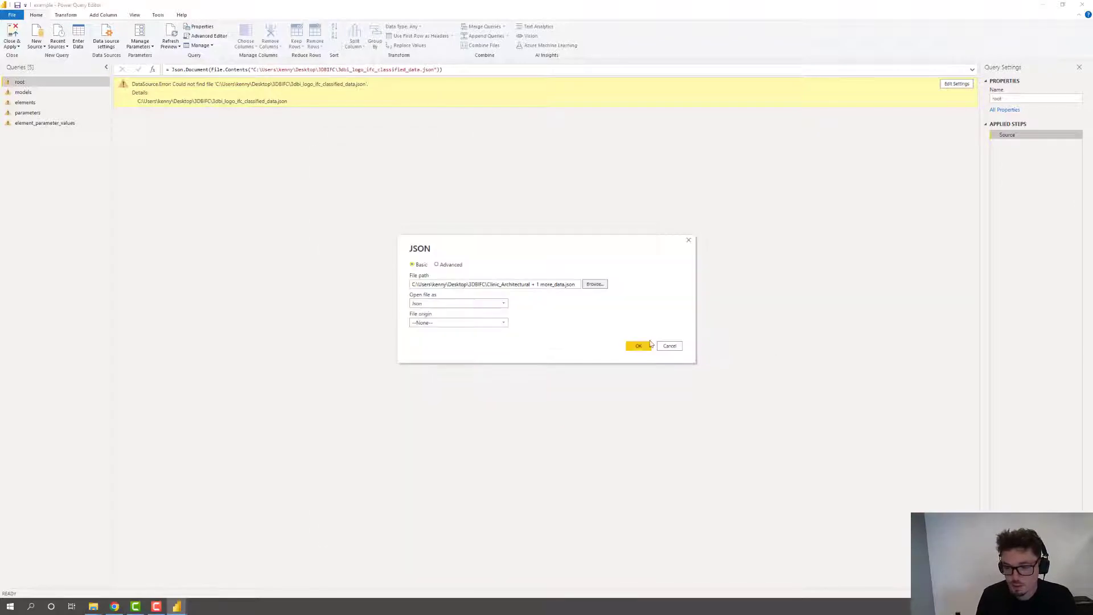
pyautogui.click(639, 347)
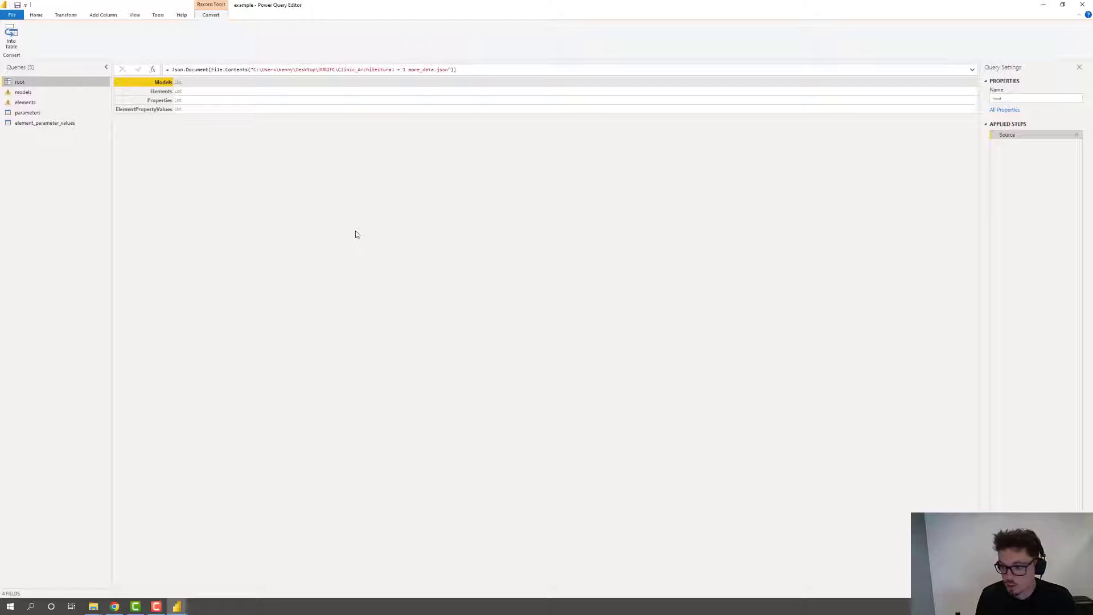
pyautogui.click(37, 15)
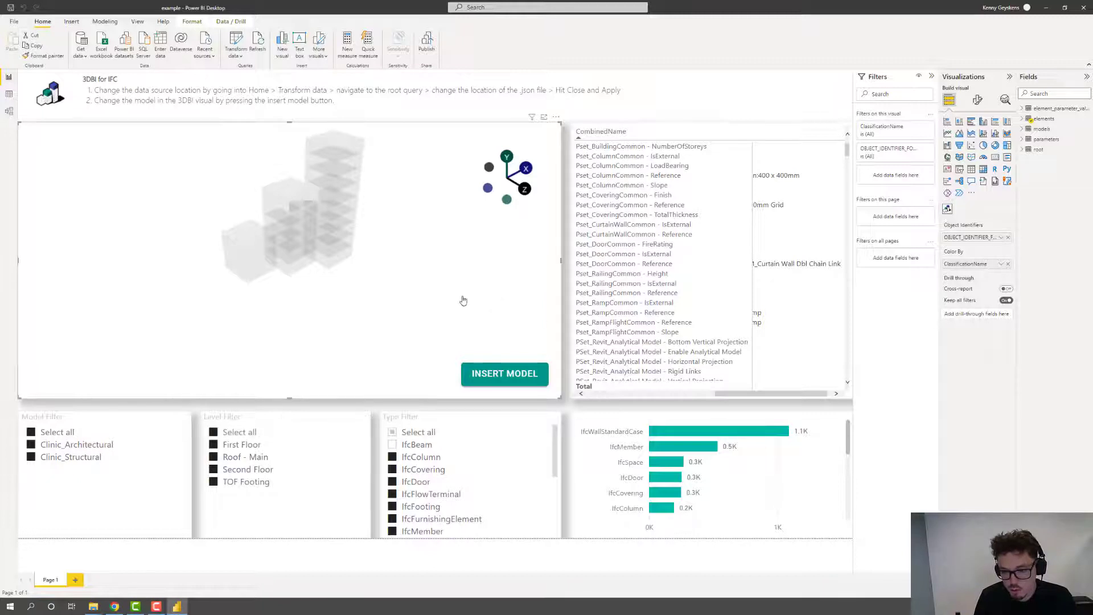
# Insert the model Clinic_Architectural + 1 more.3dbi from the 3DBIFC folder into the 3DBI visual.
pyautogui.moveTo(339, 290); pyautogui.dragTo(379, 291)
pyautogui.click(485, 374)
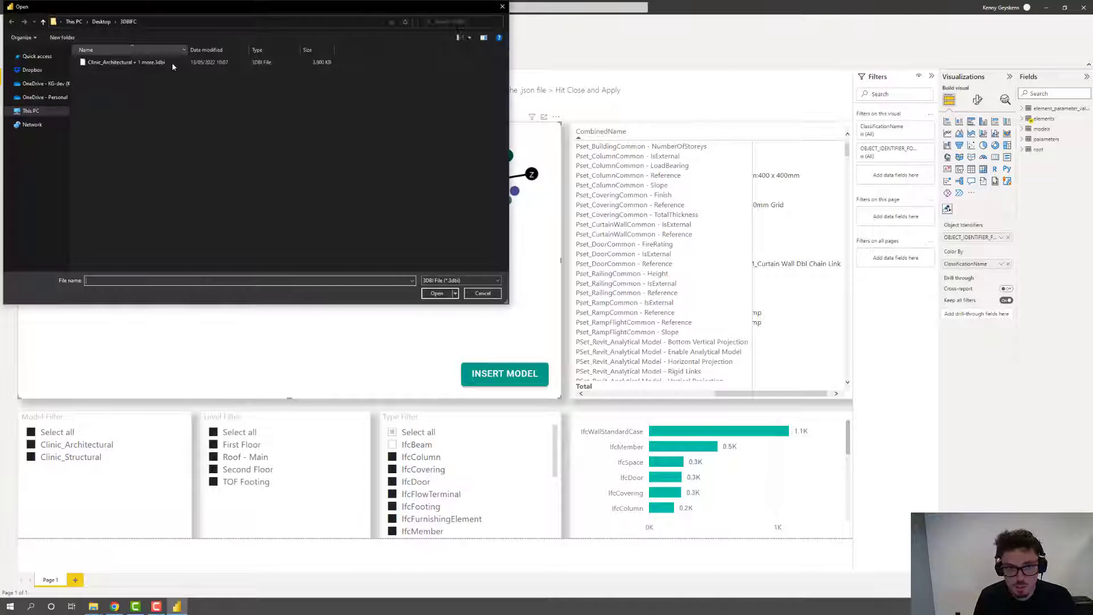
pyautogui.click(162, 68)
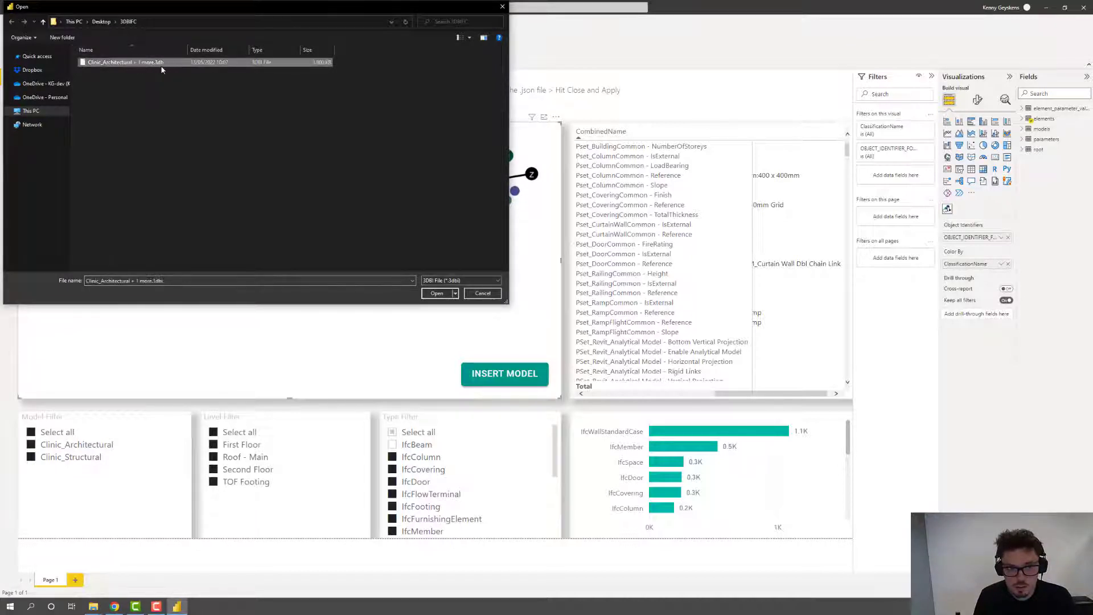
pyautogui.click(437, 293)
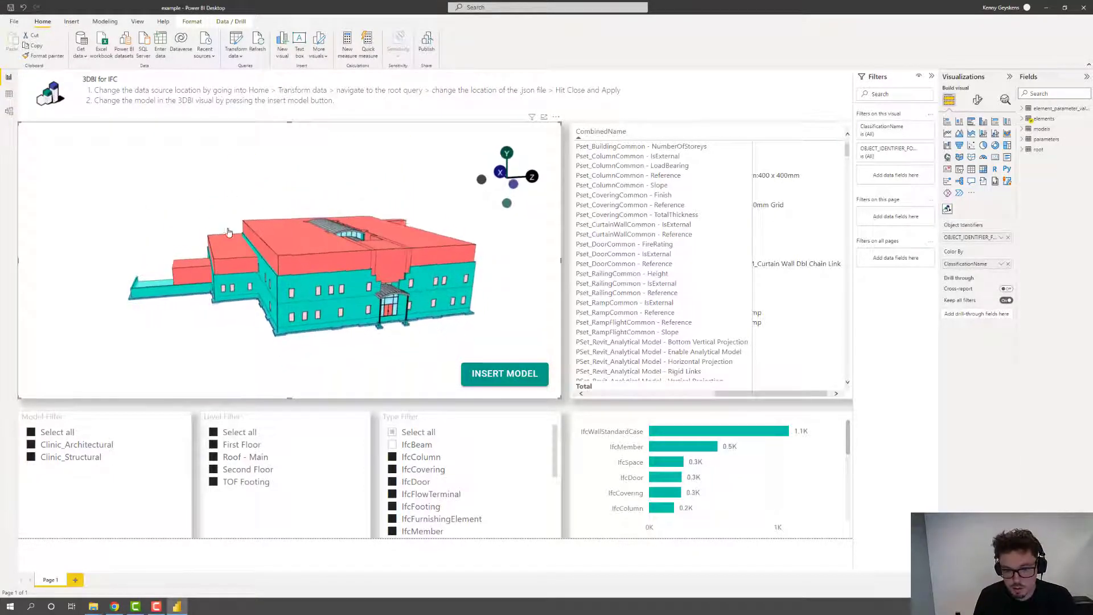
# Filter the clinic model to only IfcBeam elements on the Roof - Main level.
pyautogui.click(392, 433)
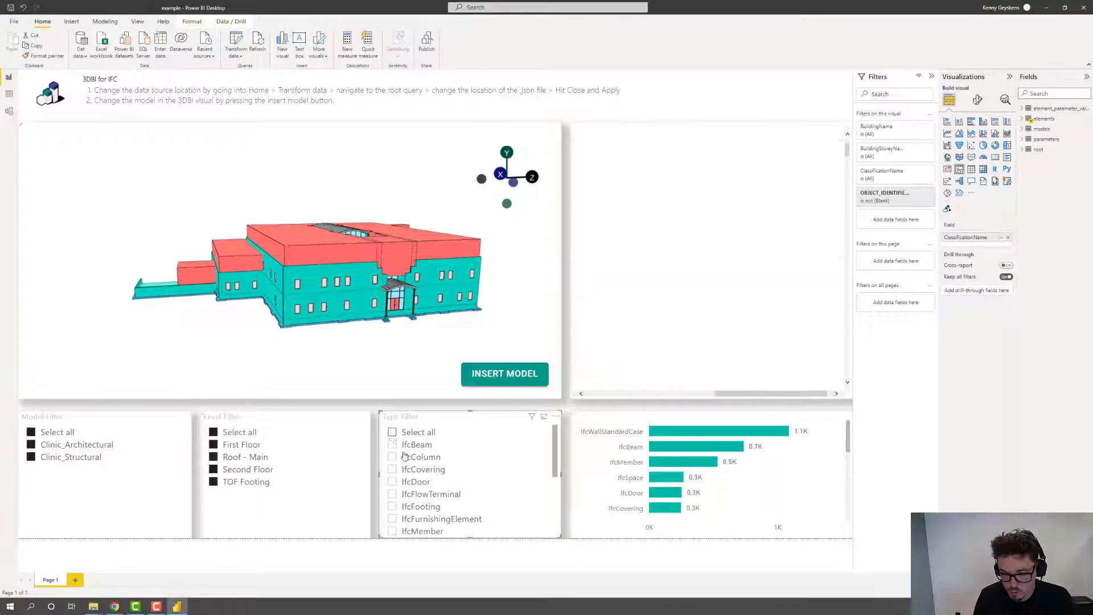
pyautogui.click(398, 445)
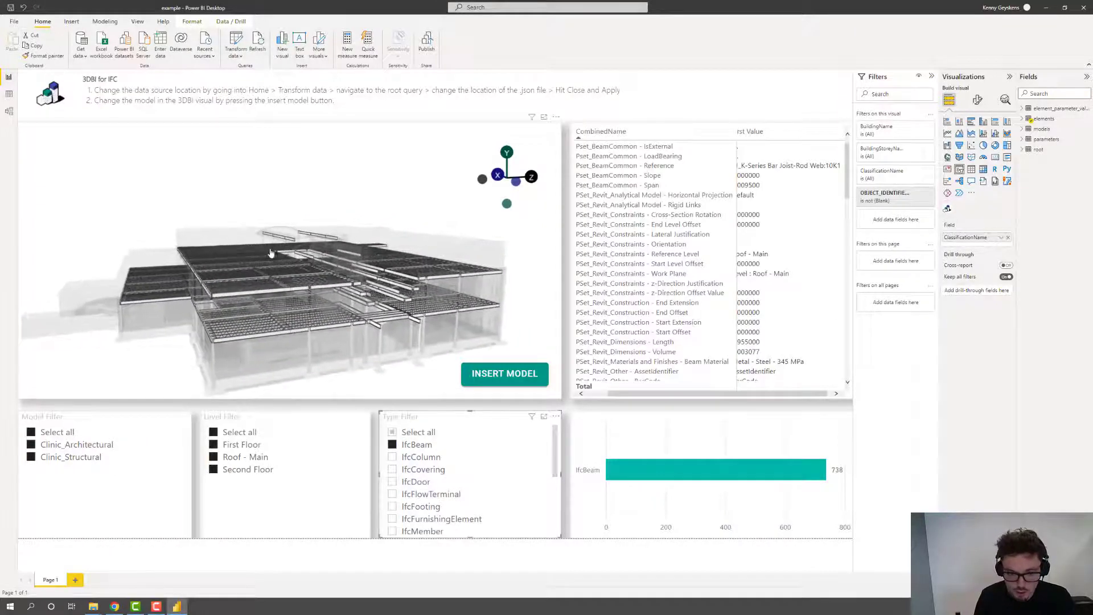
pyautogui.moveTo(271, 253); pyautogui.dragTo(373, 254)
pyautogui.scroll(3, 288, 317)
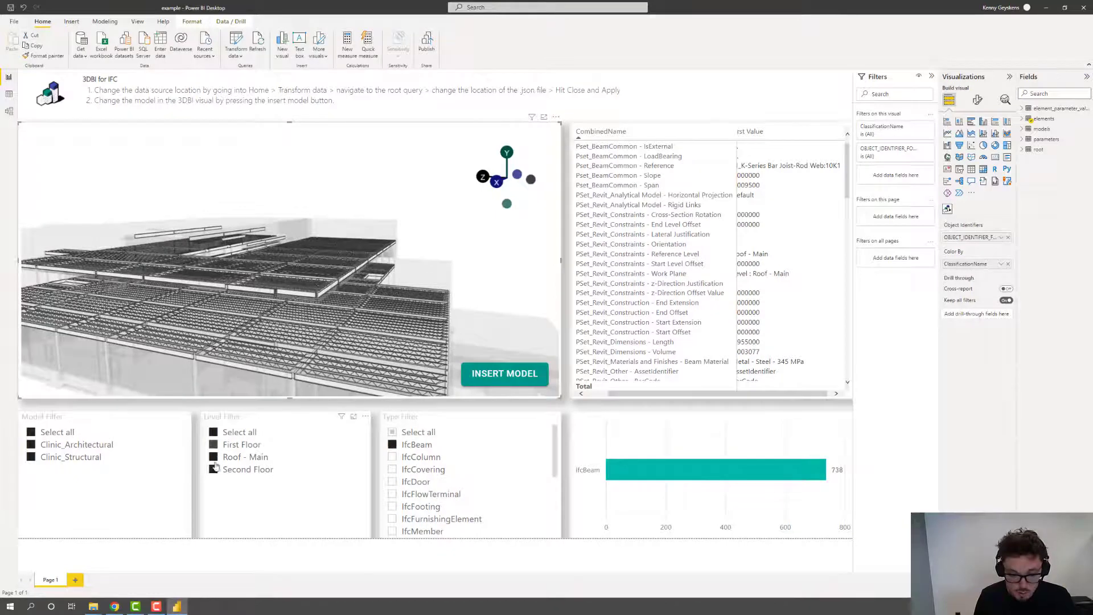
pyautogui.click(300, 456)
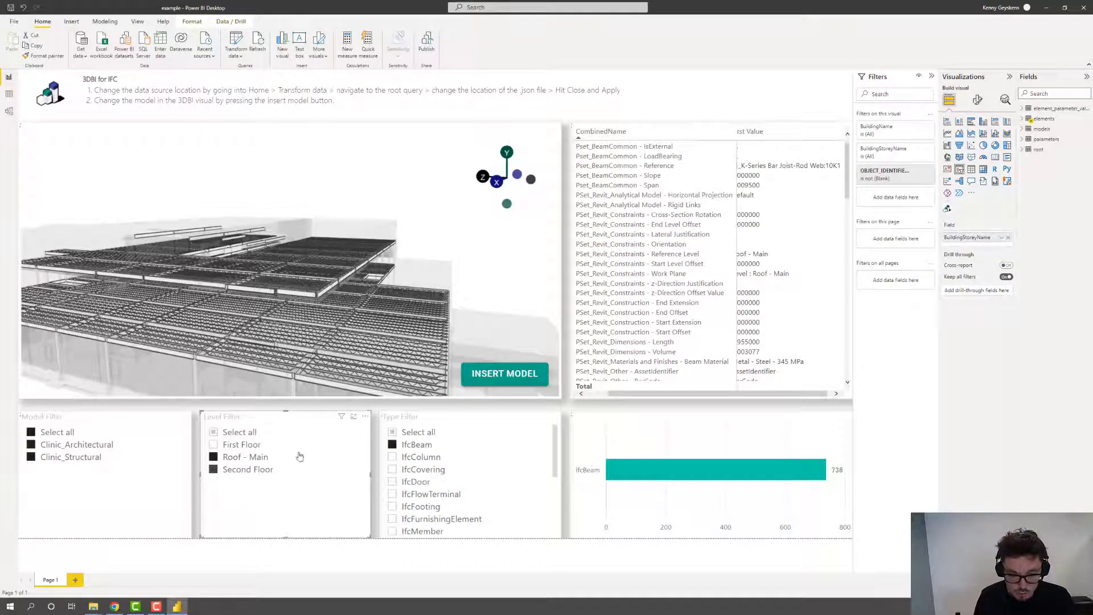
pyautogui.click(287, 270)
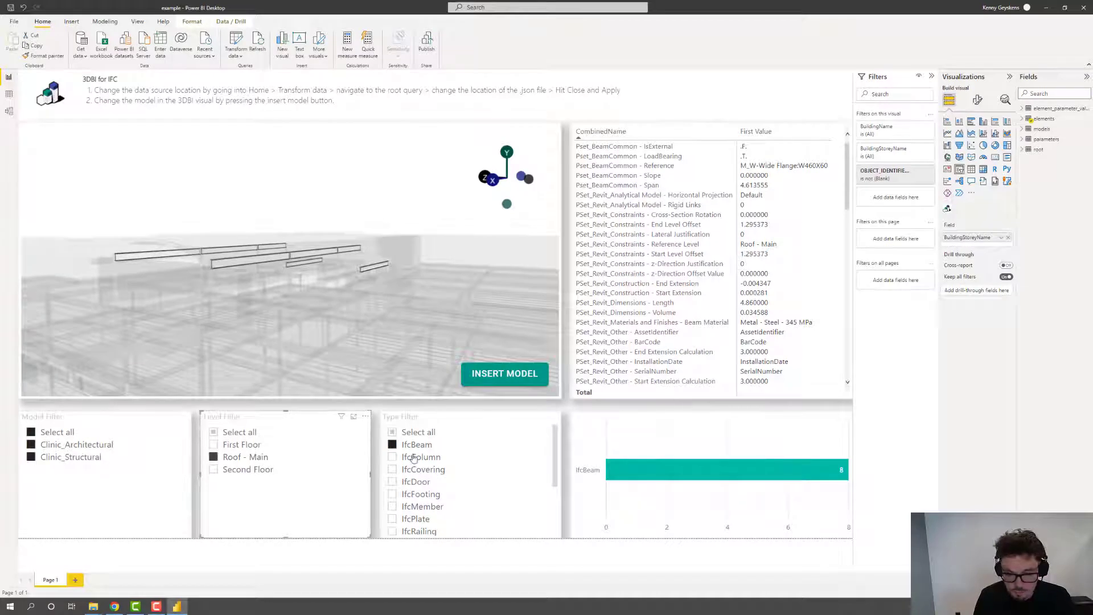
# Reset the Type Filter to all types and clear the Level Filter after isolating TOF Footing, dismissing the trial notice.
pyautogui.click(393, 444)
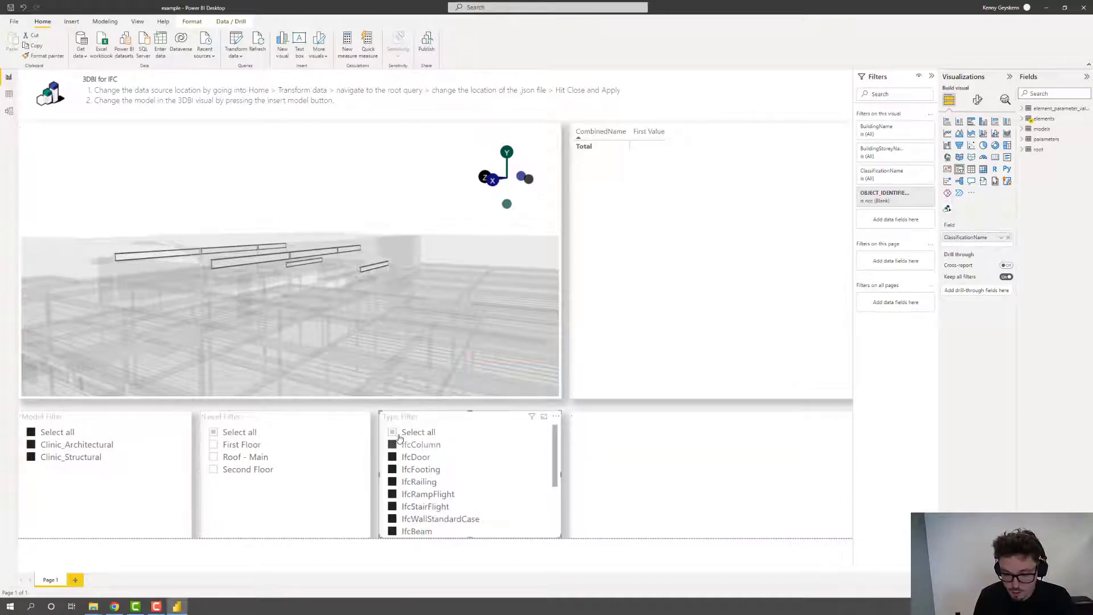
pyautogui.click(398, 436)
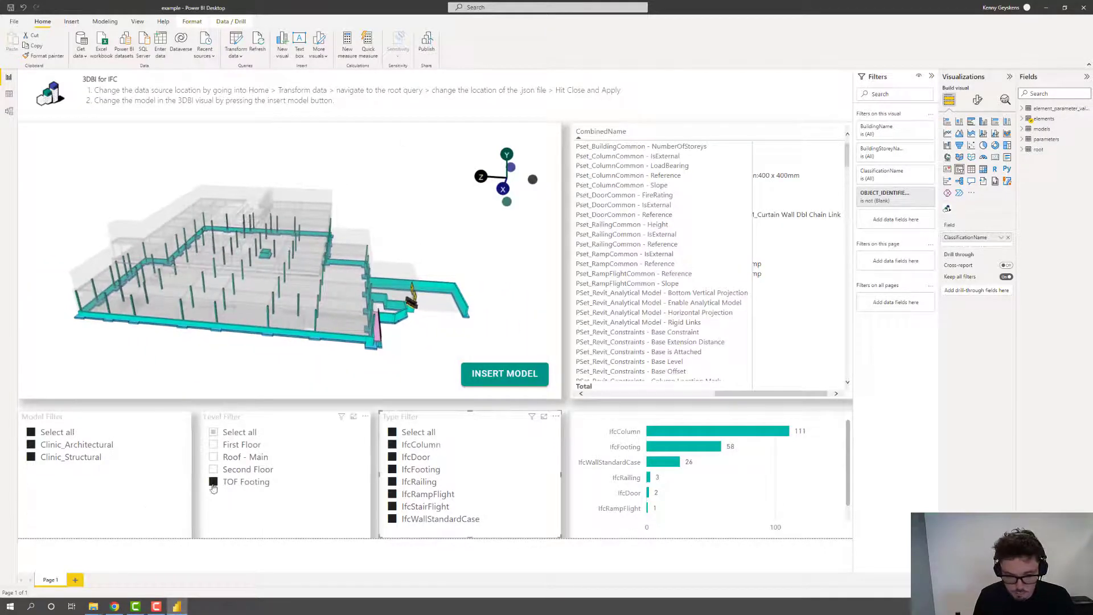
pyautogui.click(288, 484)
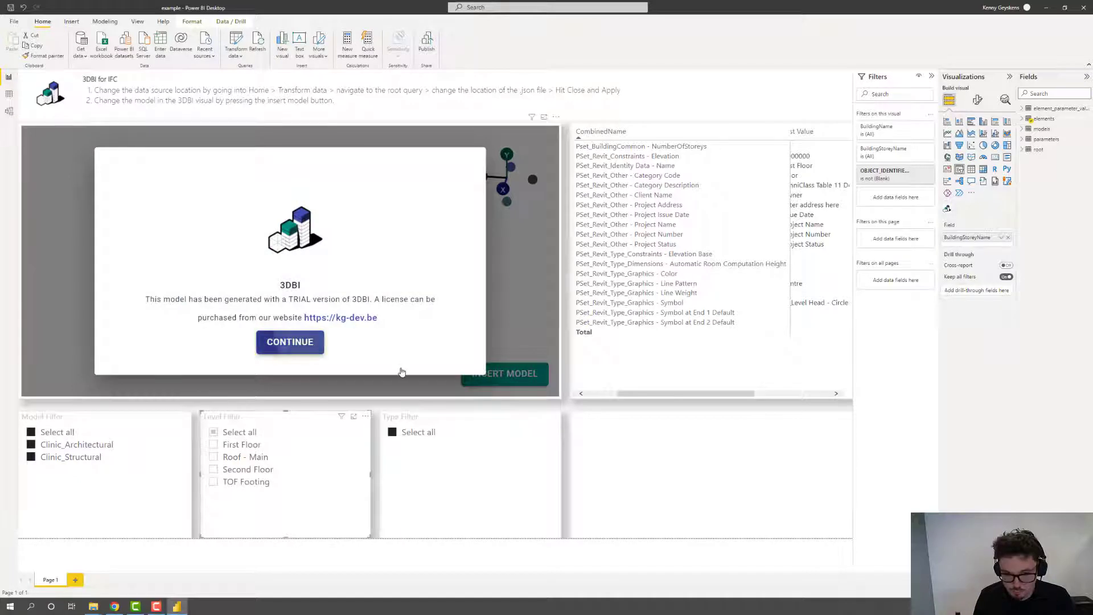
pyautogui.click(290, 342)
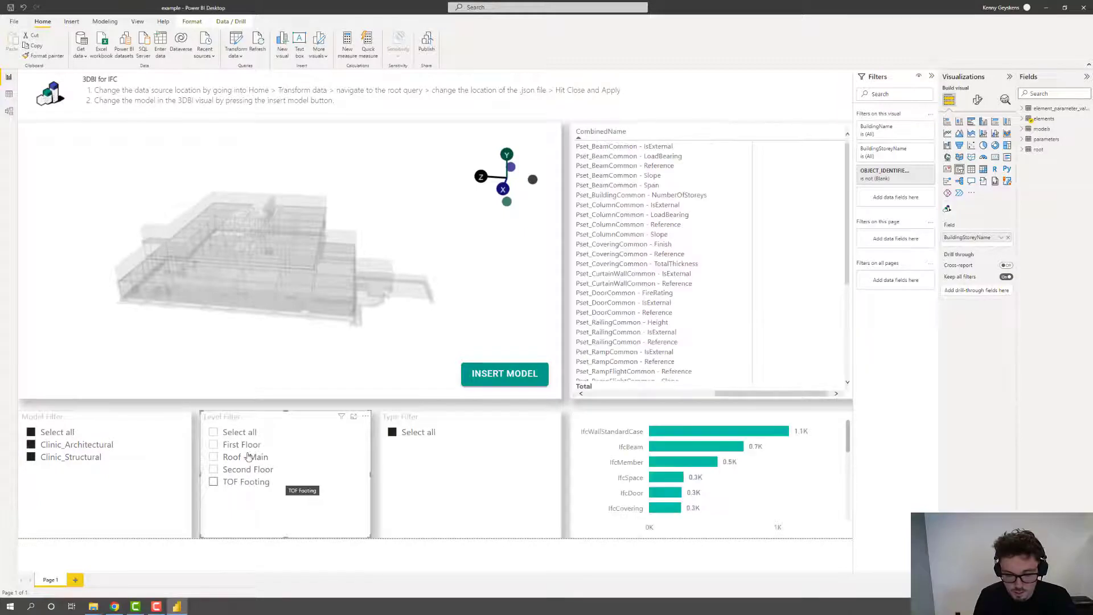
# Exclude IfcSpace elements from the clinic model in the Type Filter.
pyautogui.scroll(-3, 451, 490)
pyautogui.scroll(-2, 451, 491)
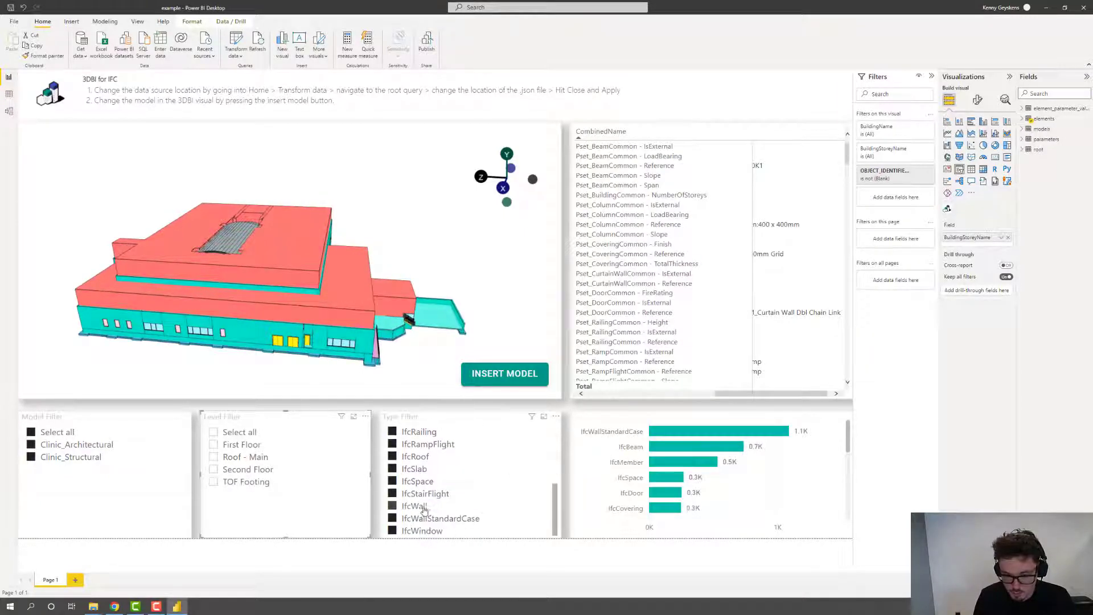
pyautogui.click(480, 483)
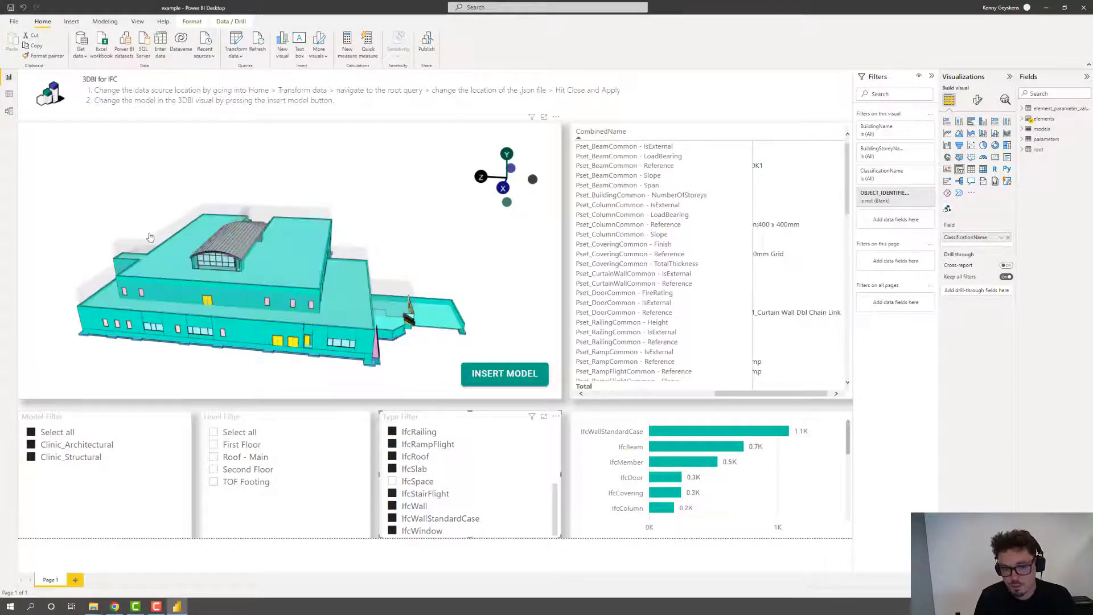
pyautogui.moveTo(154, 240); pyautogui.dragTo(253, 230)
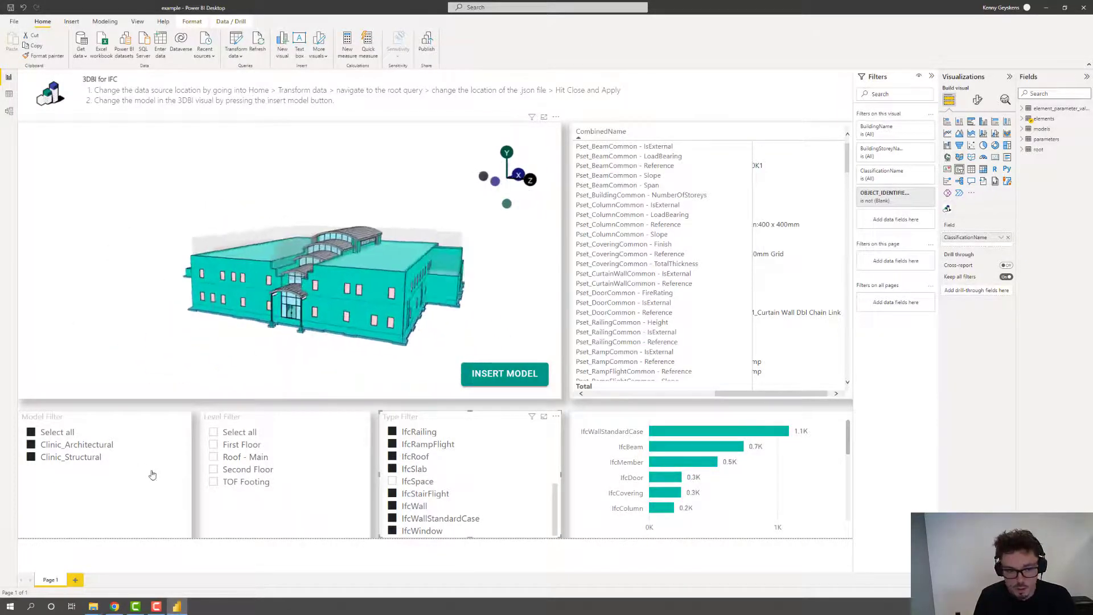
# Filter the report to only the Clinic_Structural model and look at its structure up close.
pyautogui.click(51, 456)
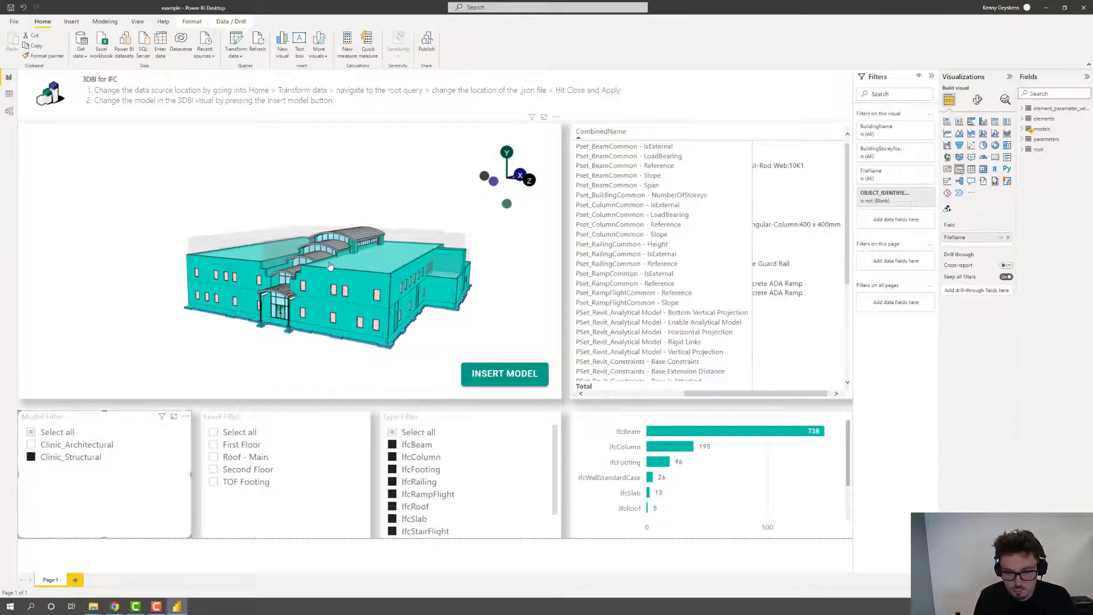
pyautogui.scroll(5, 330, 261)
pyautogui.moveTo(128, 359); pyautogui.dragTo(163, 361)
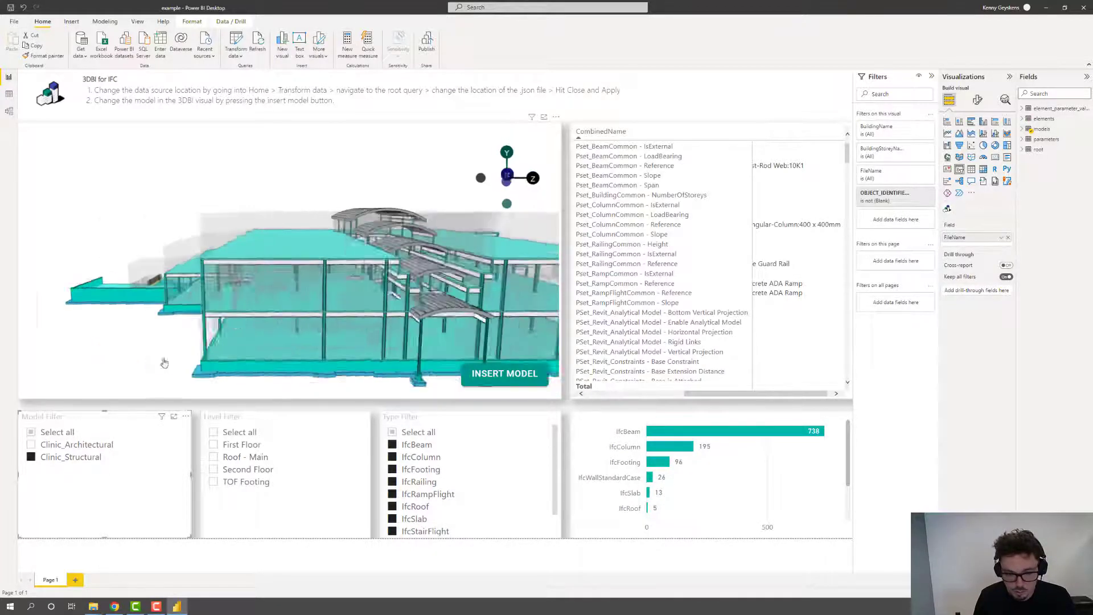
# Switch the Model Filter to show only Clinic_Architectural.
pyautogui.click(69, 444)
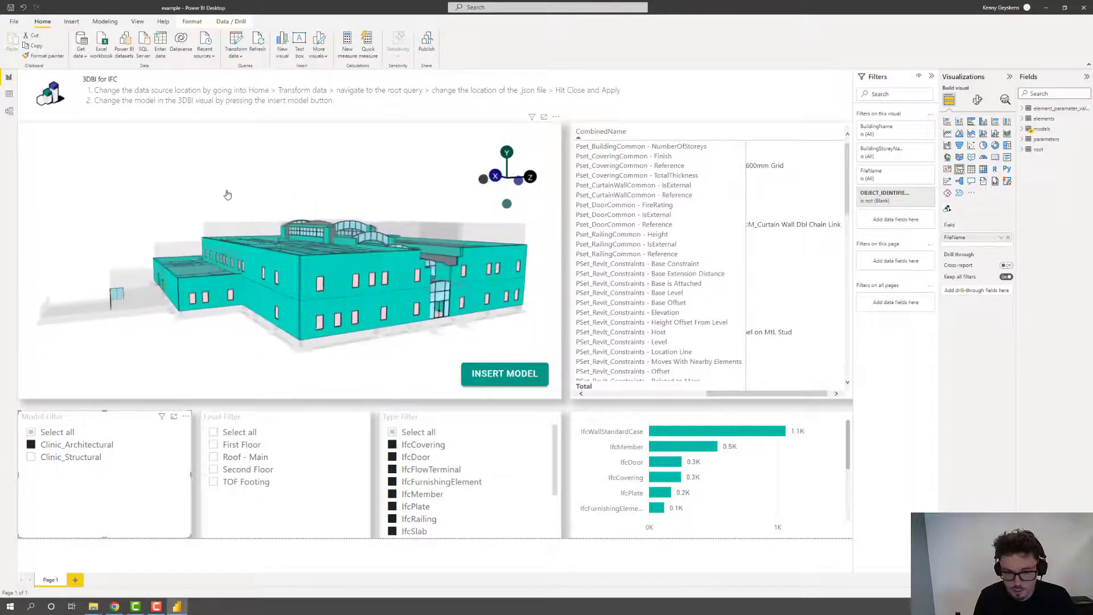
pyautogui.moveTo(359, 193); pyautogui.dragTo(293, 213)
pyautogui.scroll(3, 274, 217)
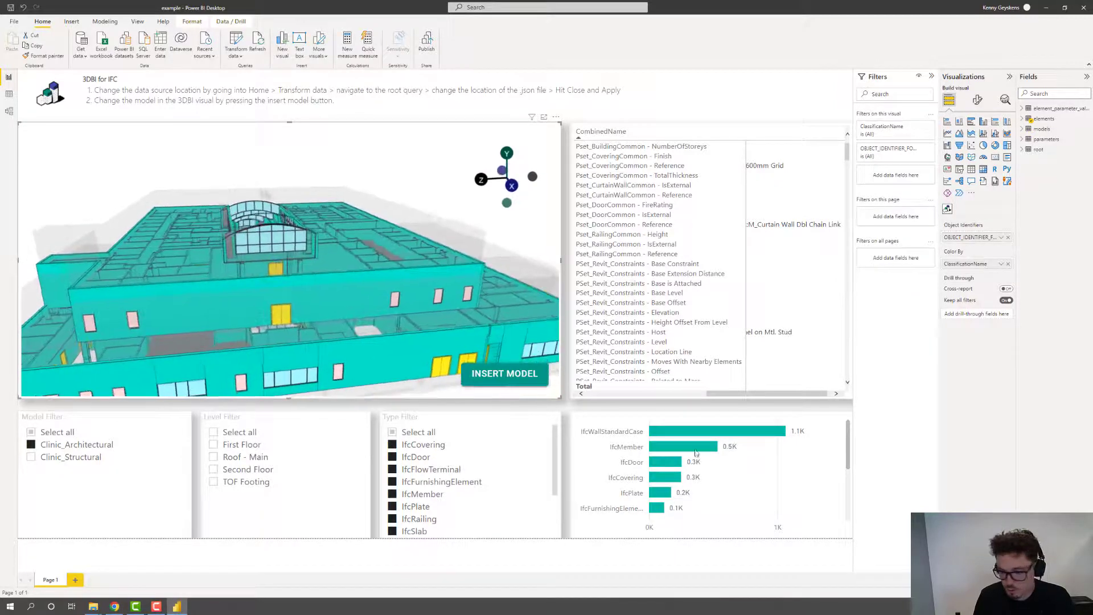
# Select the long second-floor front wall in the 3D model and review its parameter values in the table.
pyautogui.click(353, 287)
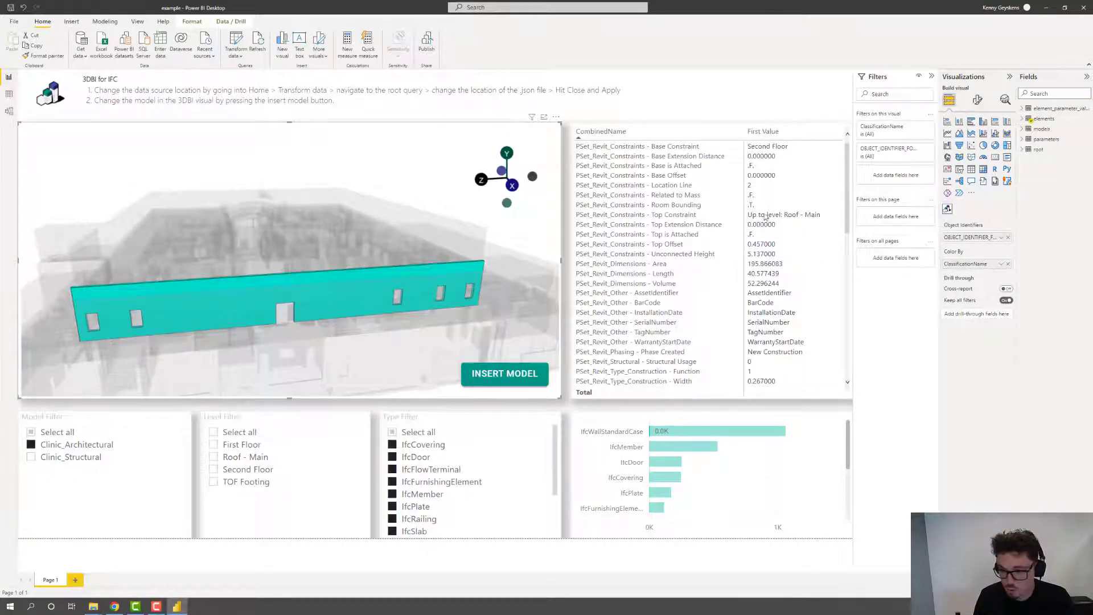
pyautogui.scroll(-5, 765, 217)
pyautogui.scroll(5, 765, 217)
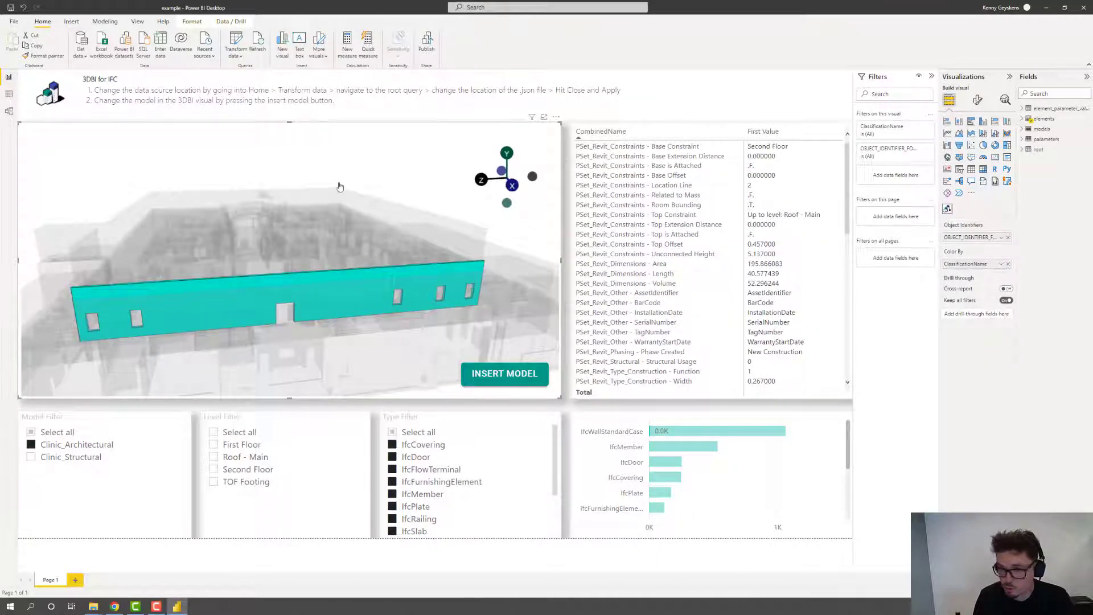
# Open the 3D visual's format settings and set Ghosting to 0 with the wall still isolated.
pyautogui.click(978, 102)
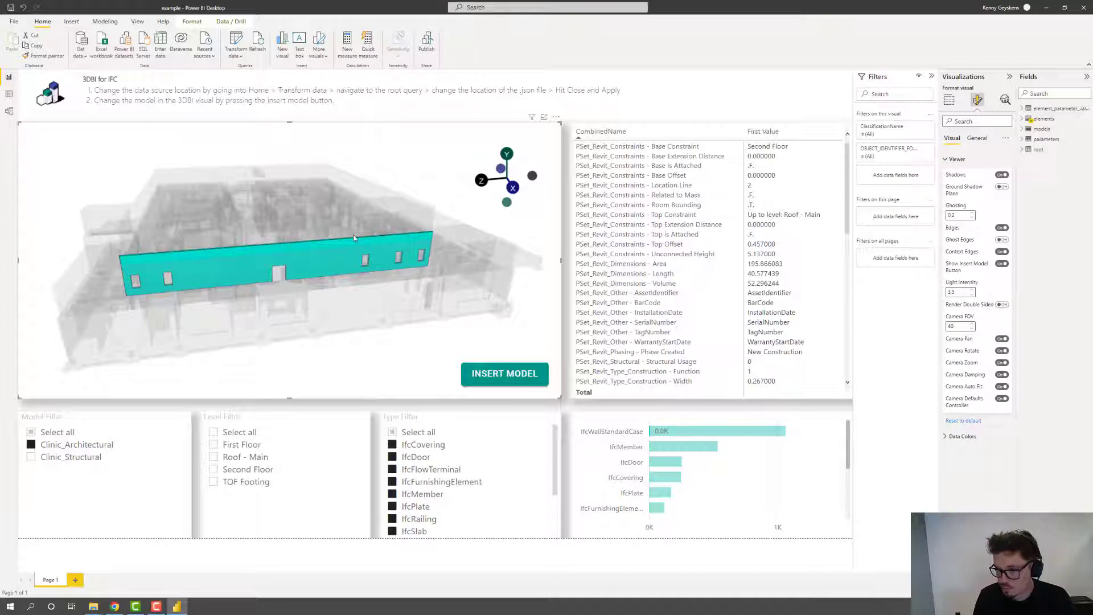
pyautogui.moveTo(266, 218); pyautogui.dragTo(293, 217)
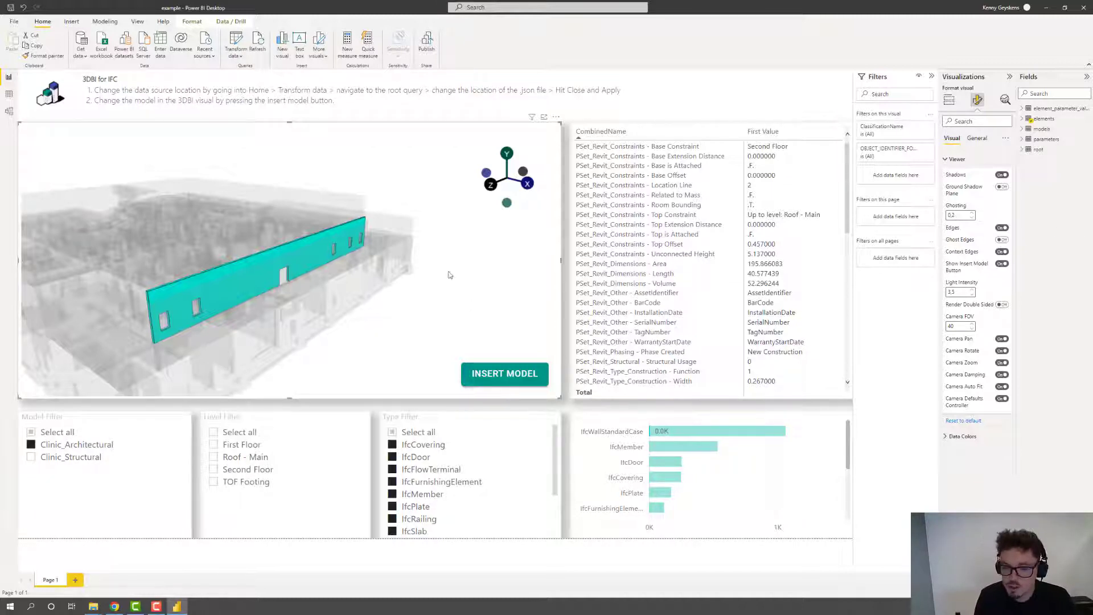
pyautogui.moveTo(422, 279); pyautogui.dragTo(342, 263)
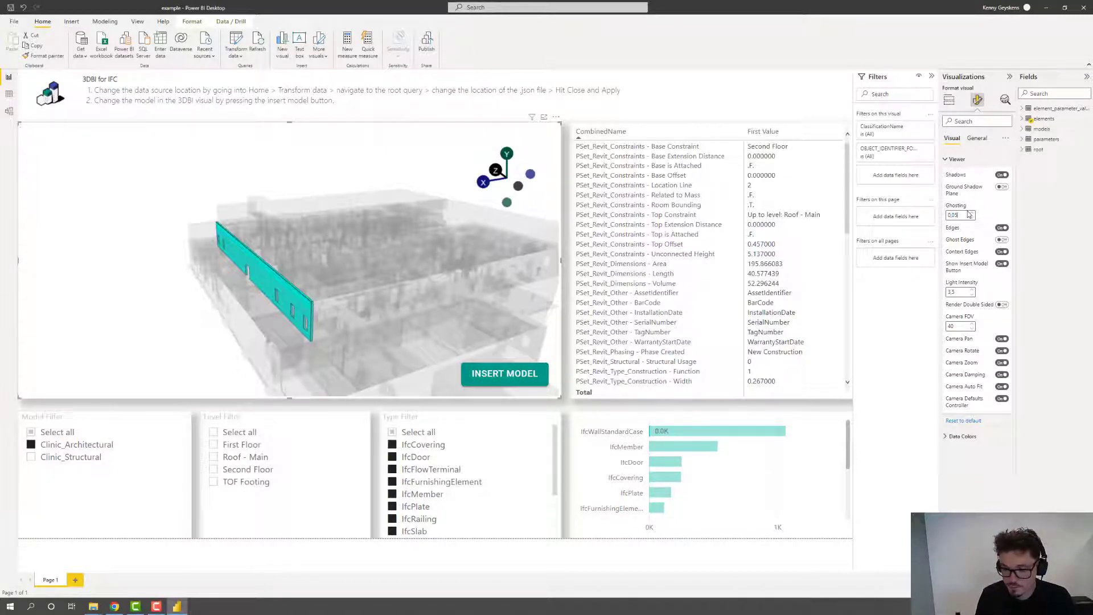
pyautogui.scroll(3, 388, 248)
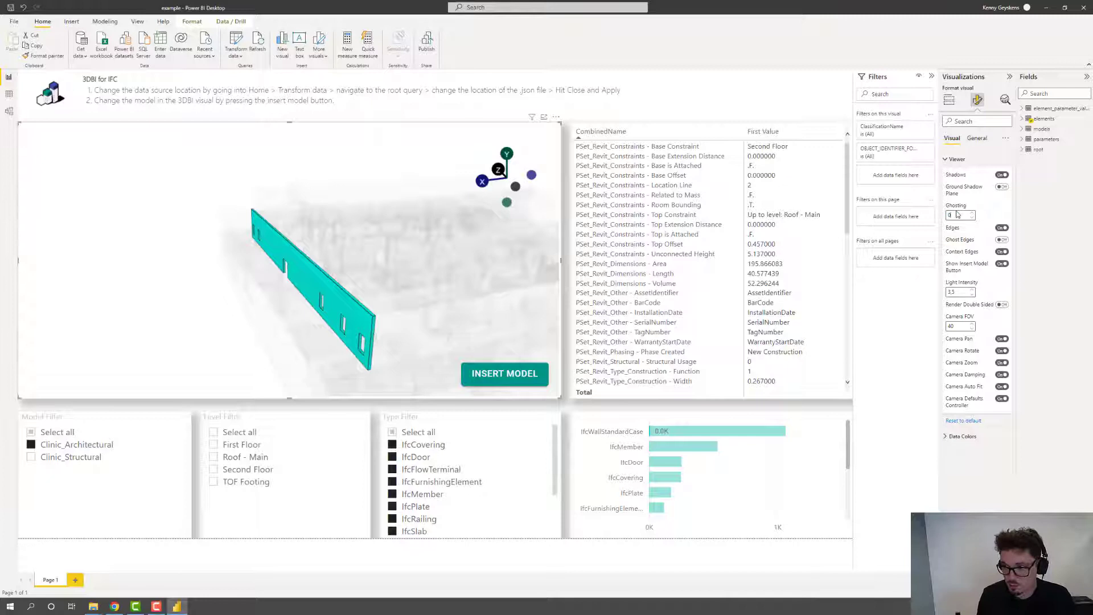
pyautogui.press('Return')
pyautogui.moveTo(249, 200)
pyautogui.mouseDown()
pyautogui.moveTo(291, 195)
pyautogui.moveTo(246, 200)
pyautogui.mouseUp()
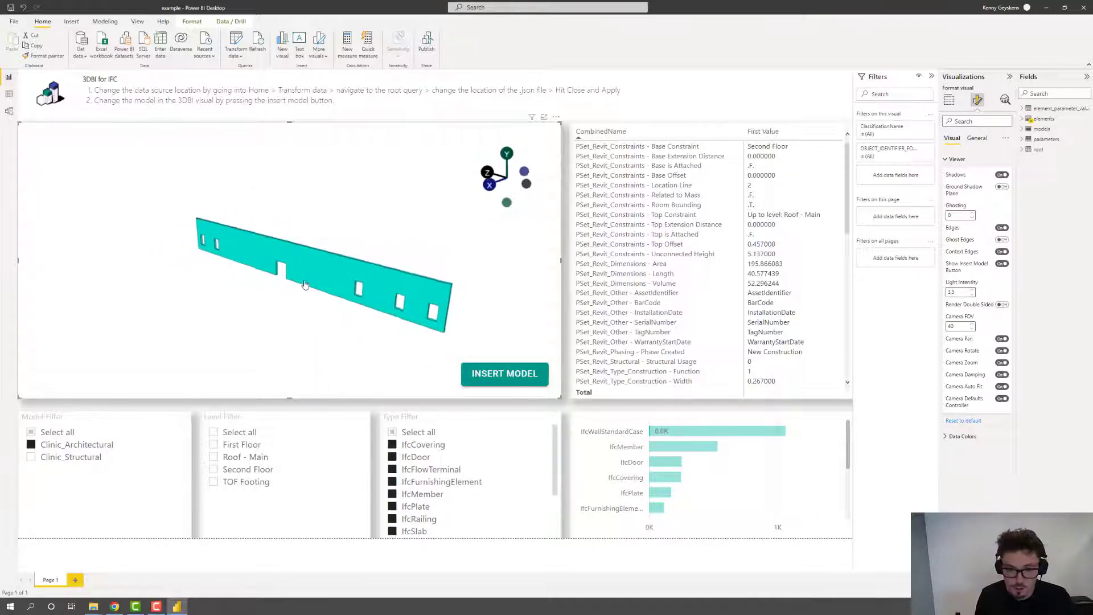
# Clear the wall selection and set the viewer's Ghosting to 0.1.
pyautogui.click(316, 305)
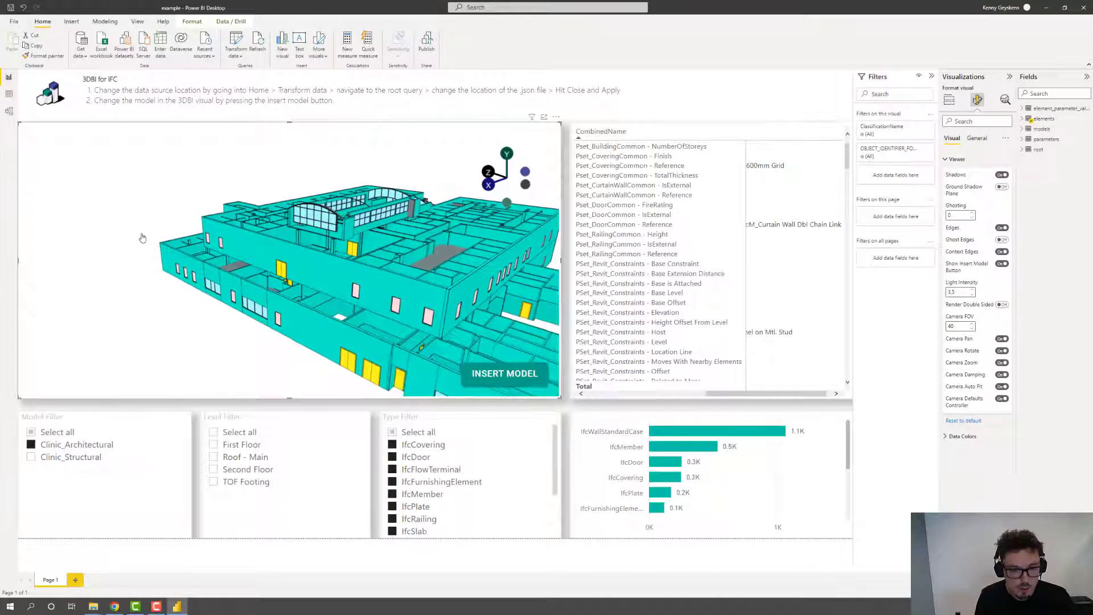
pyautogui.moveTo(141, 237); pyautogui.dragTo(136, 243)
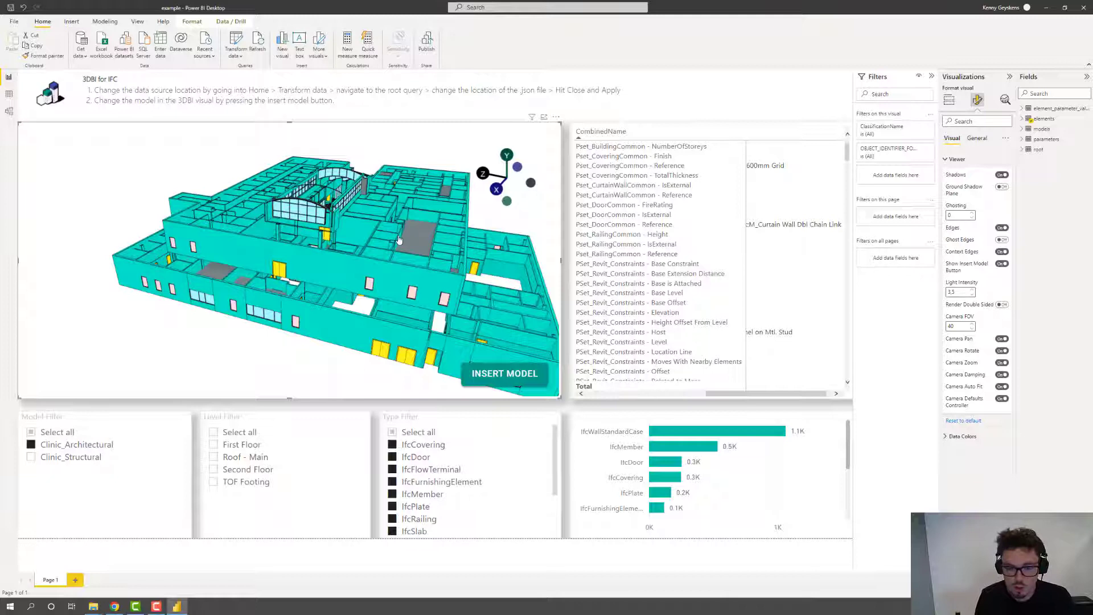
pyautogui.click(955, 214)
pyautogui.write('.')
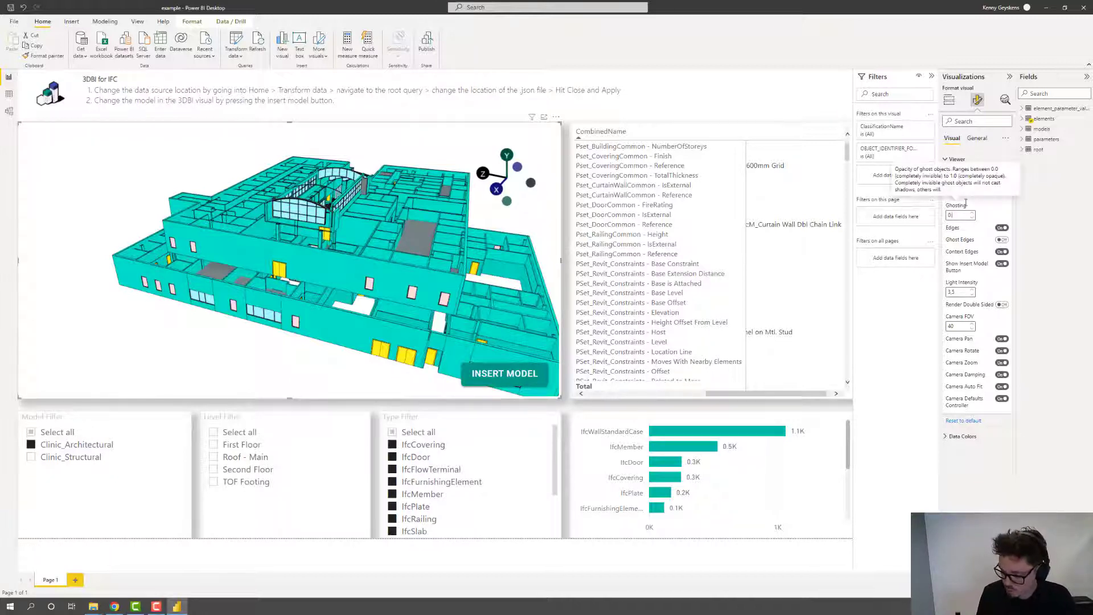
pyautogui.write('2')
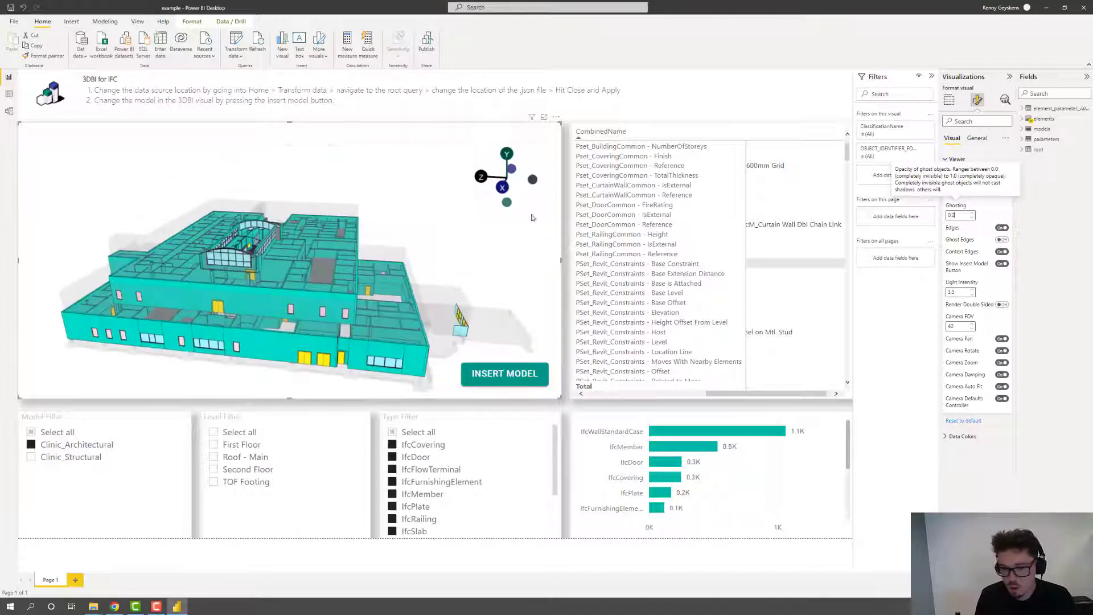
pyautogui.moveTo(360, 230); pyautogui.dragTo(348, 227)
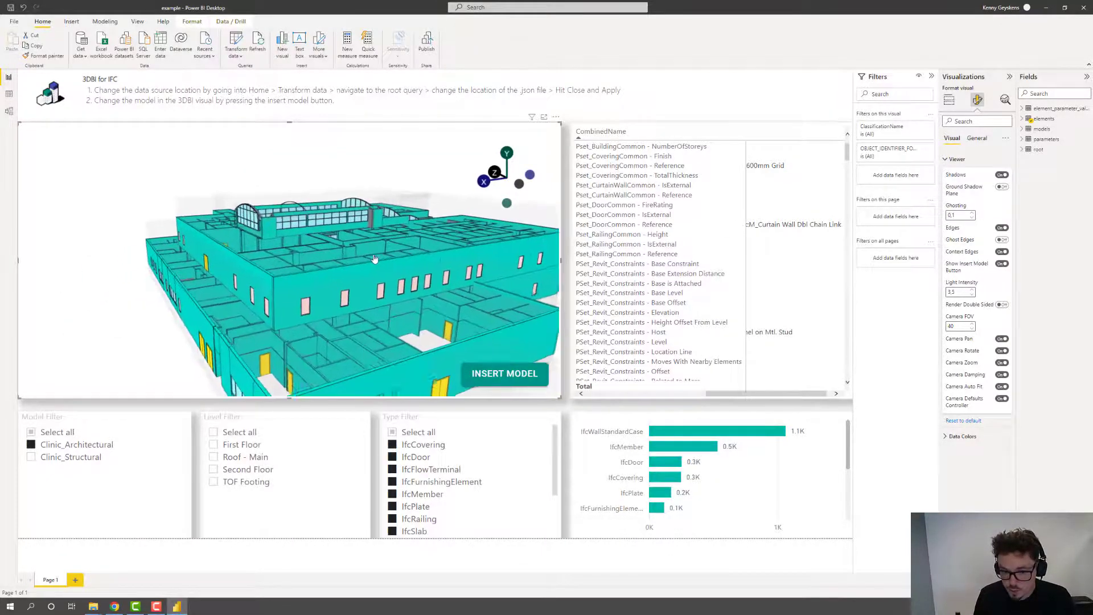
# Turn off Edges in the viewer and try Ghost Edges on and off with a second-floor side wall selected.
pyautogui.click(1002, 228)
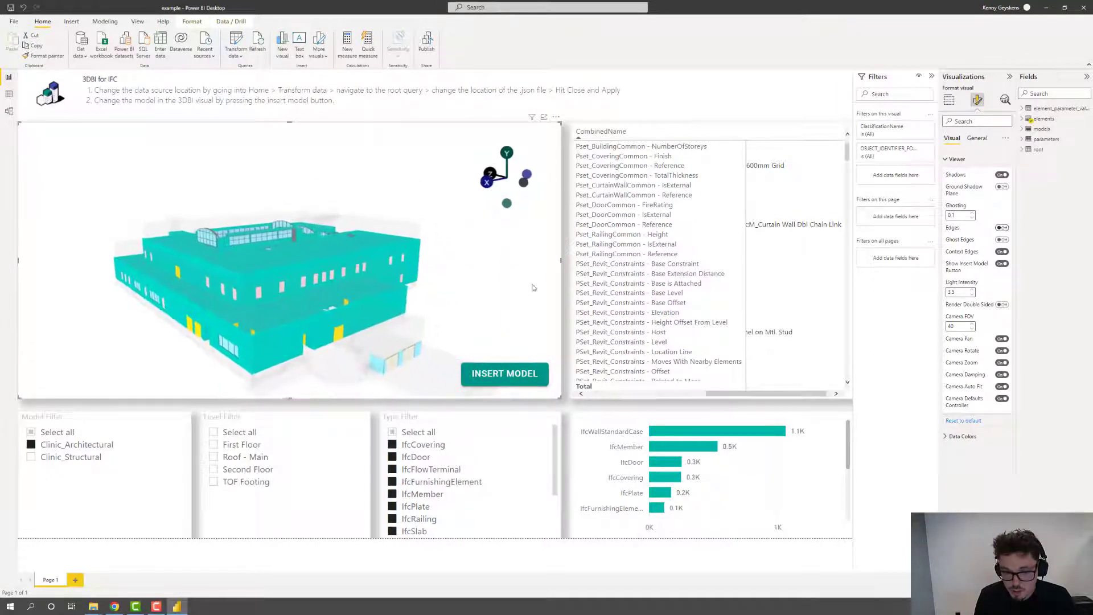
pyautogui.click(267, 280)
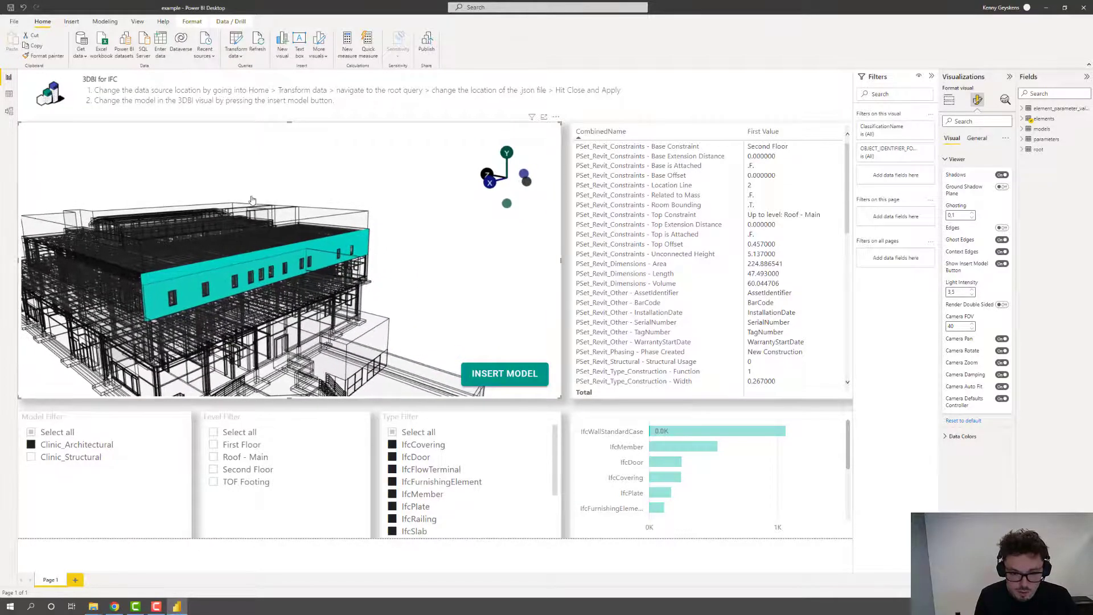
pyautogui.moveTo(264, 199); pyautogui.dragTo(296, 219)
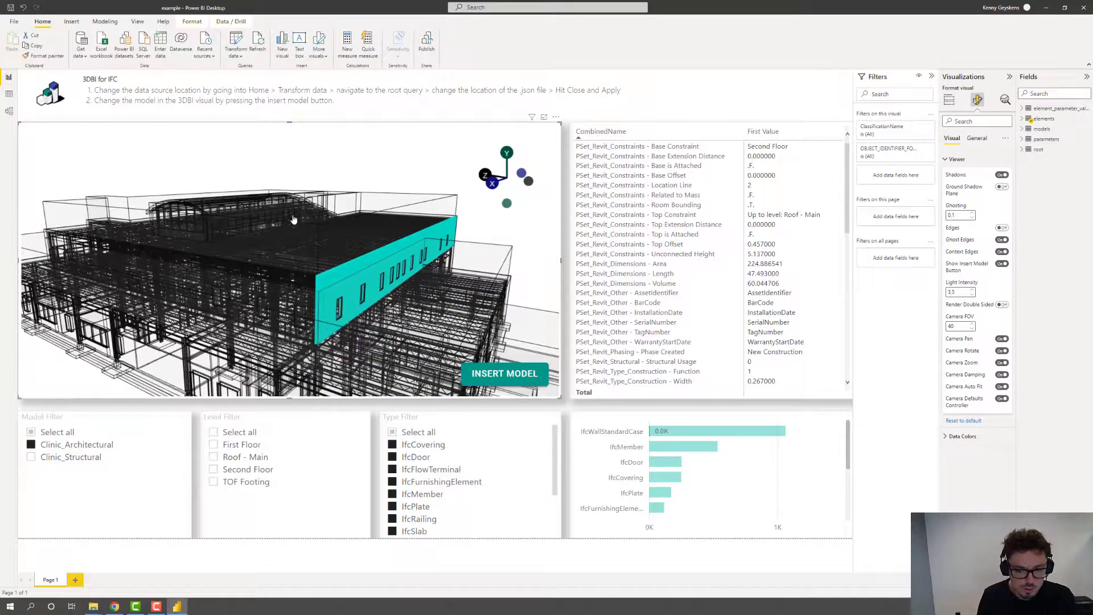
pyautogui.click(1004, 241)
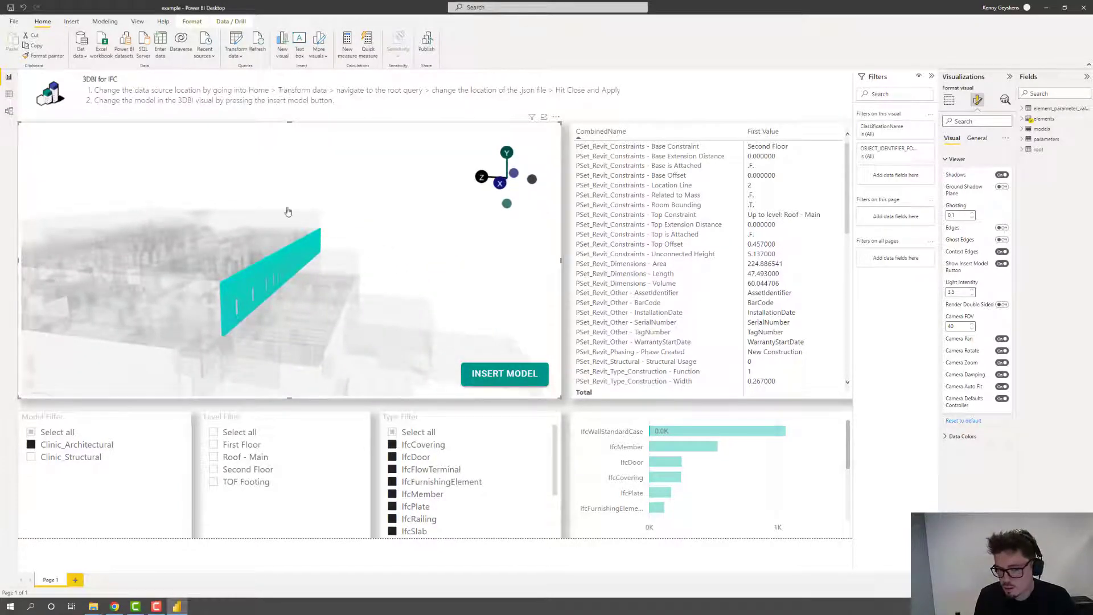
# Turn off the Show Insert Model Button option of the 3D visual.
pyautogui.moveTo(288, 212); pyautogui.dragTo(236, 214)
pyautogui.scroll(-2, 237, 215)
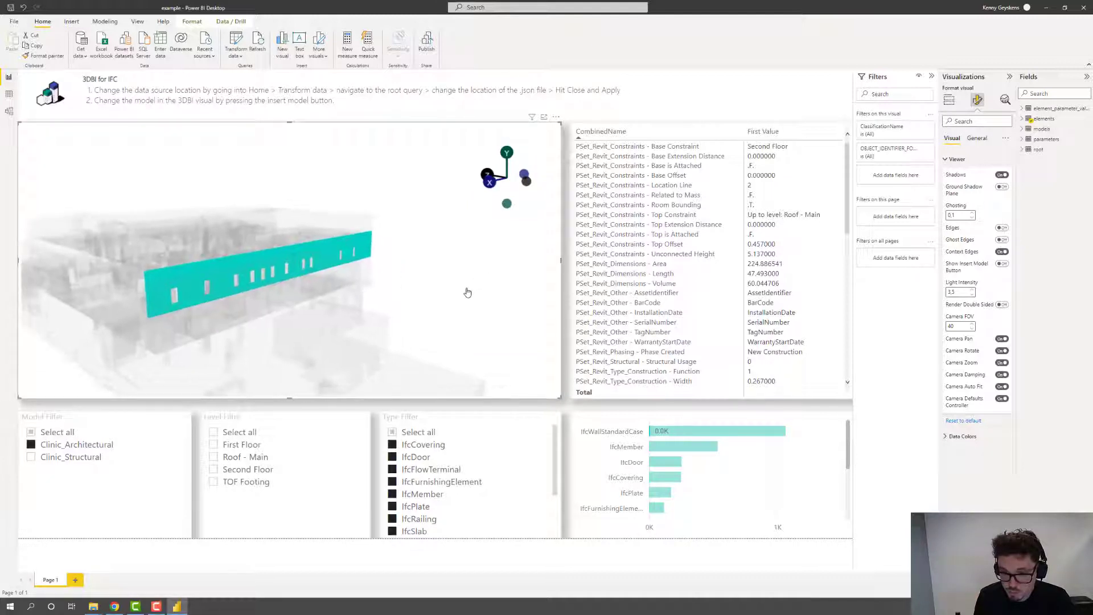
pyautogui.moveTo(481, 286); pyautogui.dragTo(315, 279)
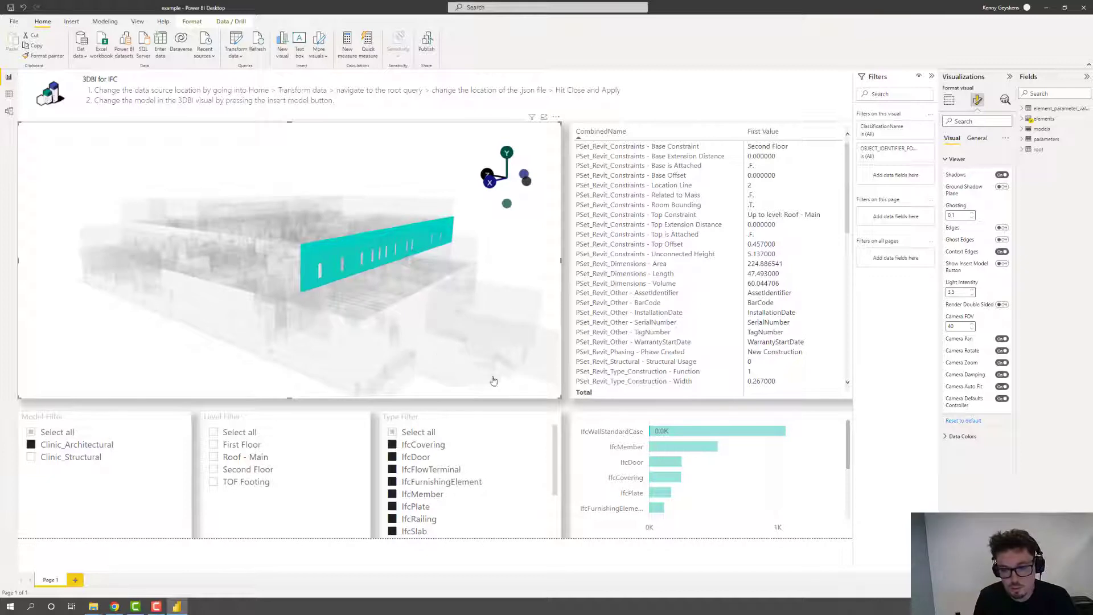
pyautogui.moveTo(506, 315); pyautogui.dragTo(437, 324)
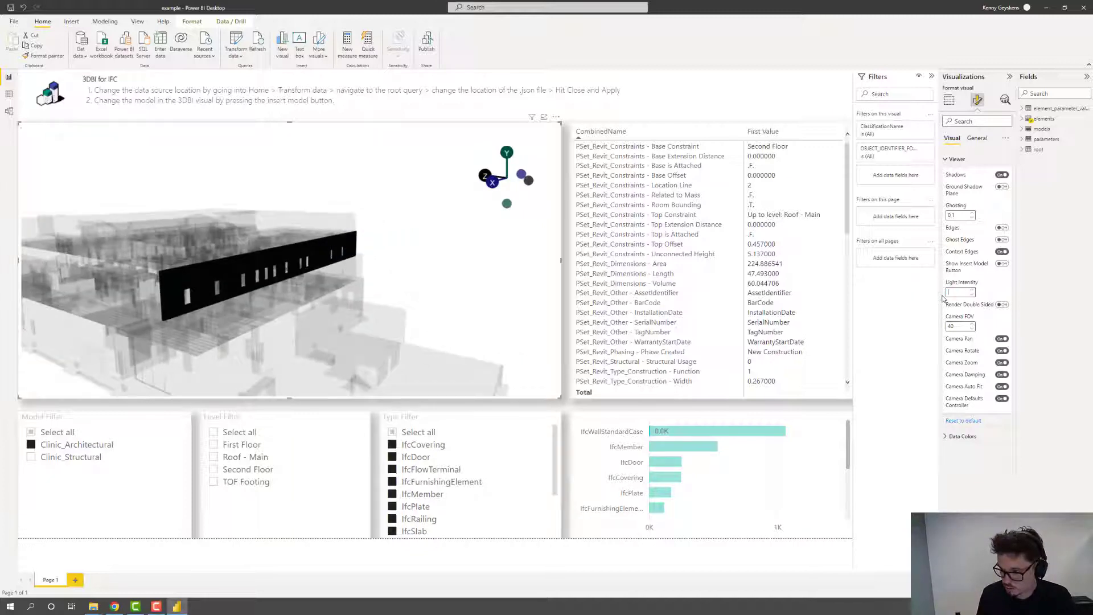
# Set the viewer's Light Intensity to 1 and clear the wall selection in the model.
pyautogui.write('1')
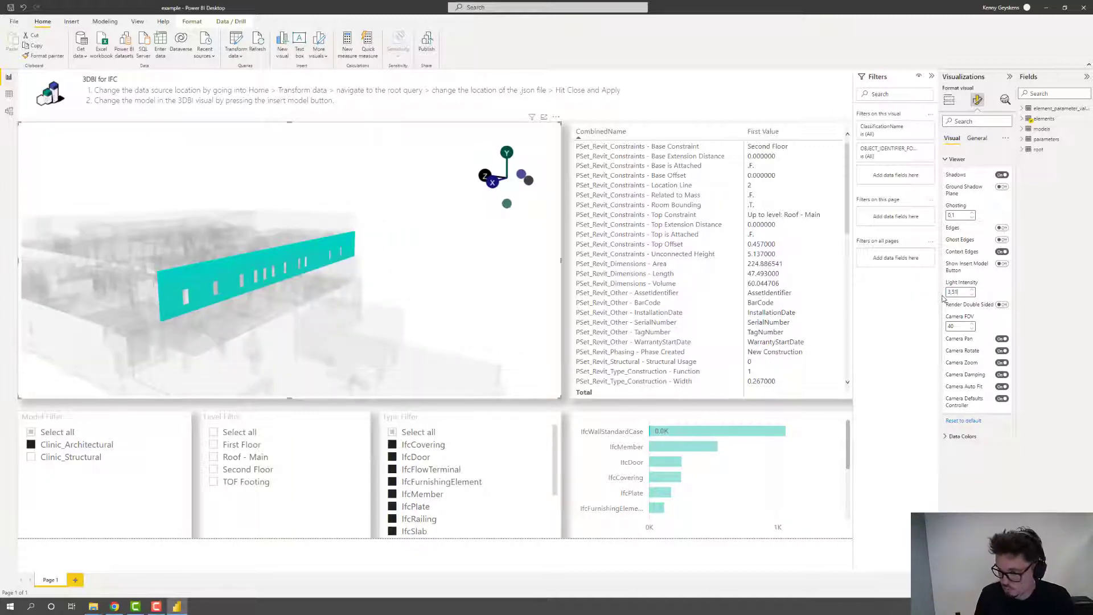
pyautogui.write('3.5')
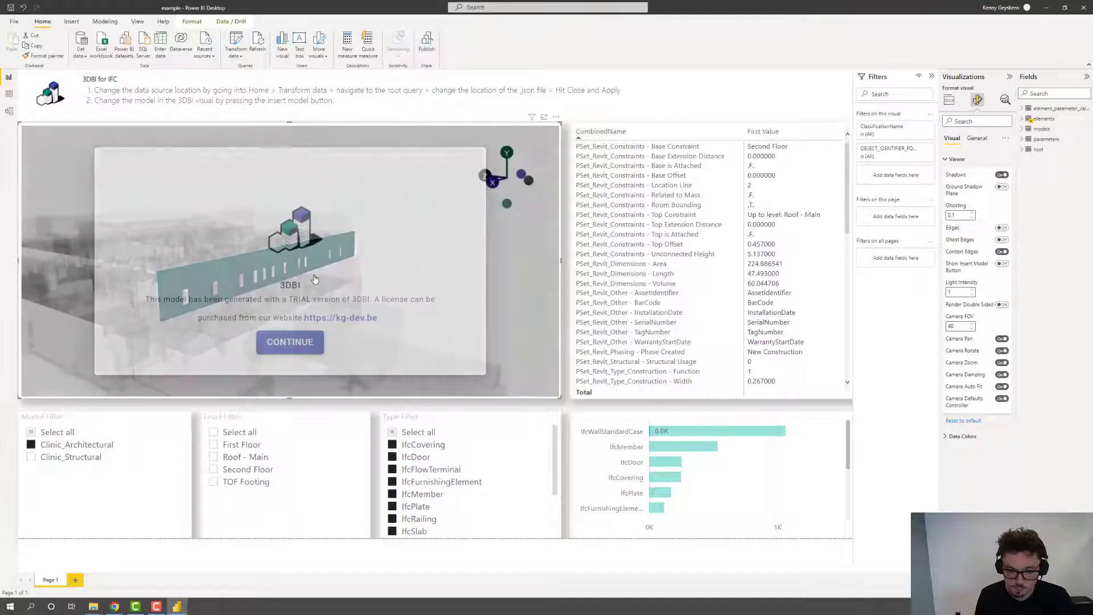
pyautogui.moveTo(216, 214); pyautogui.dragTo(309, 271)
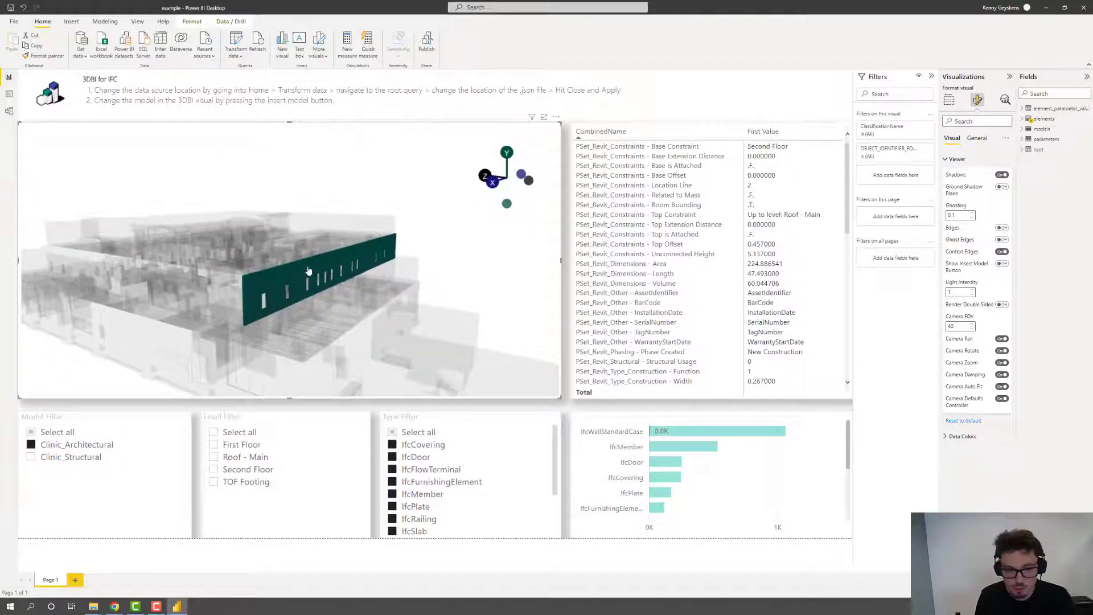
pyautogui.click(308, 271)
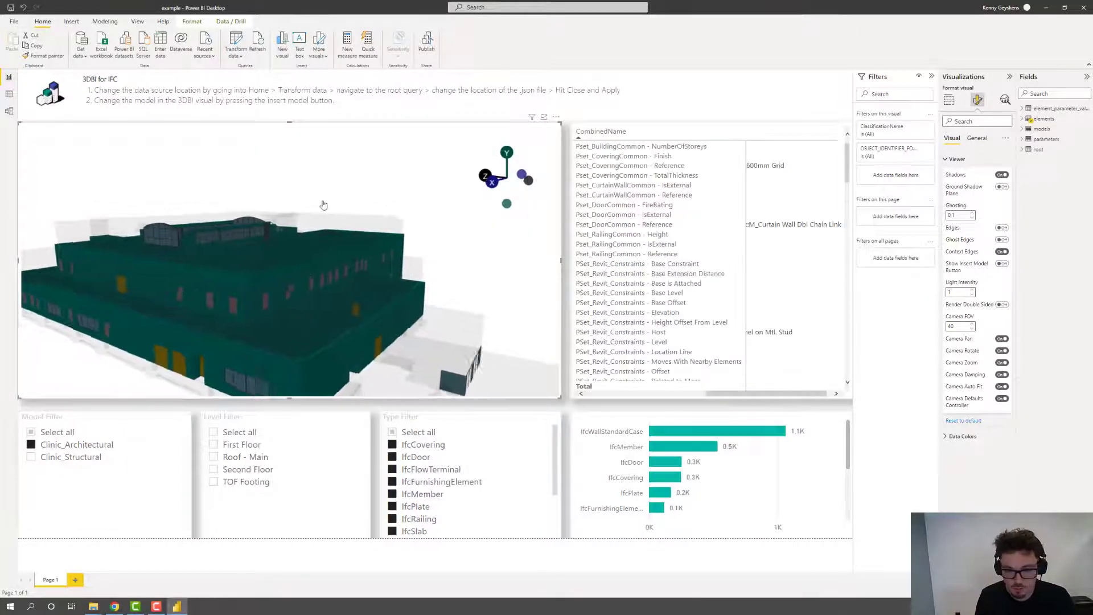
# Set the viewer's Light Intensity to 2 and inspect the building from above.
pyautogui.click(950, 291)
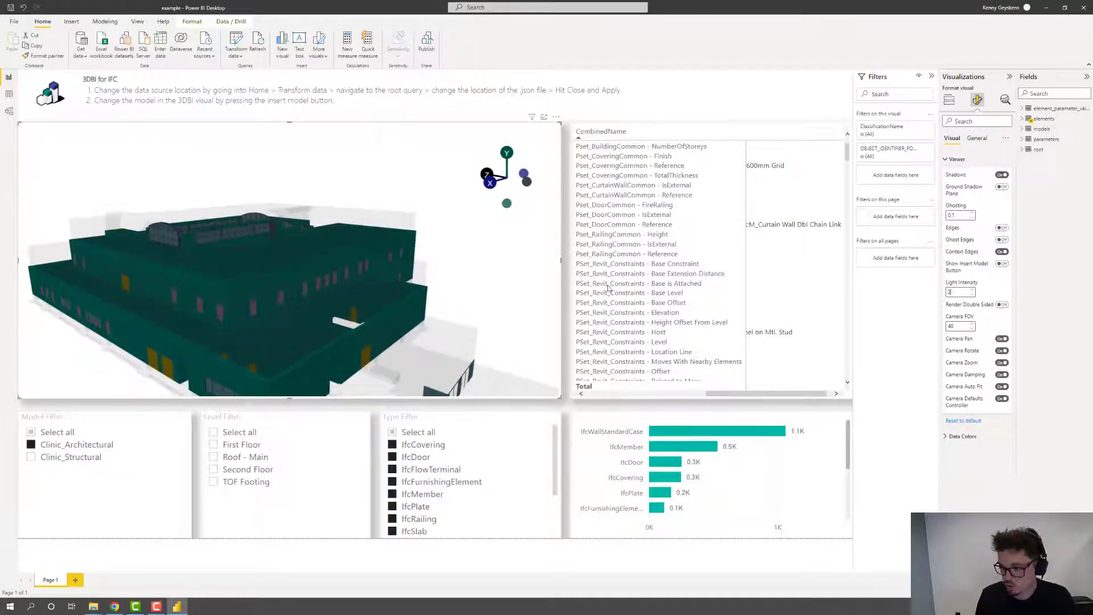
pyautogui.scroll(-3, 244, 195)
pyautogui.moveTo(266, 214); pyautogui.dragTo(272, 217)
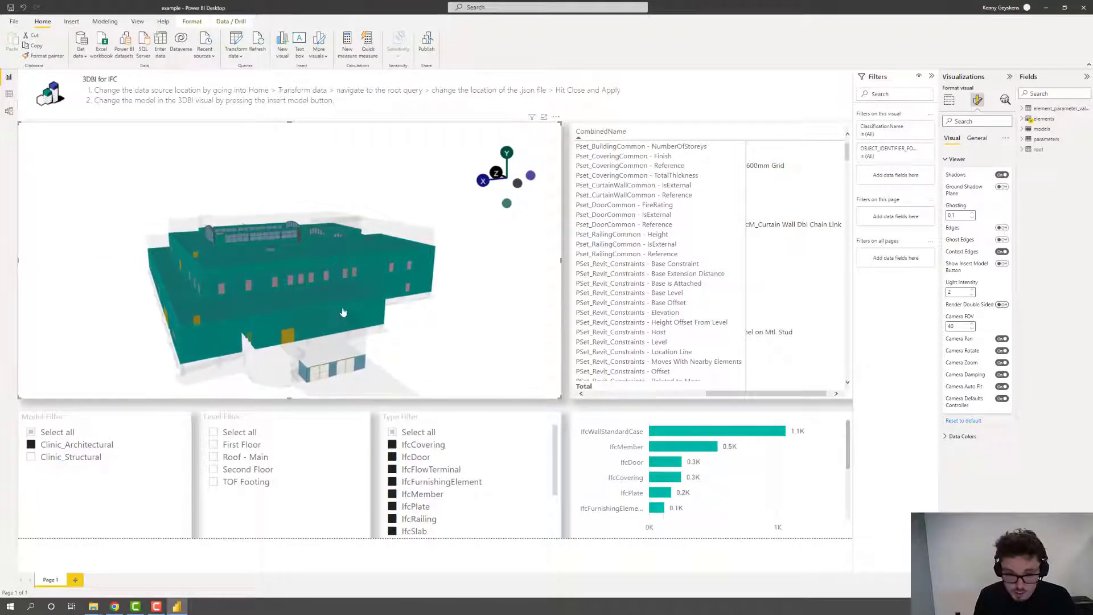
pyautogui.scroll(5, 249, 277)
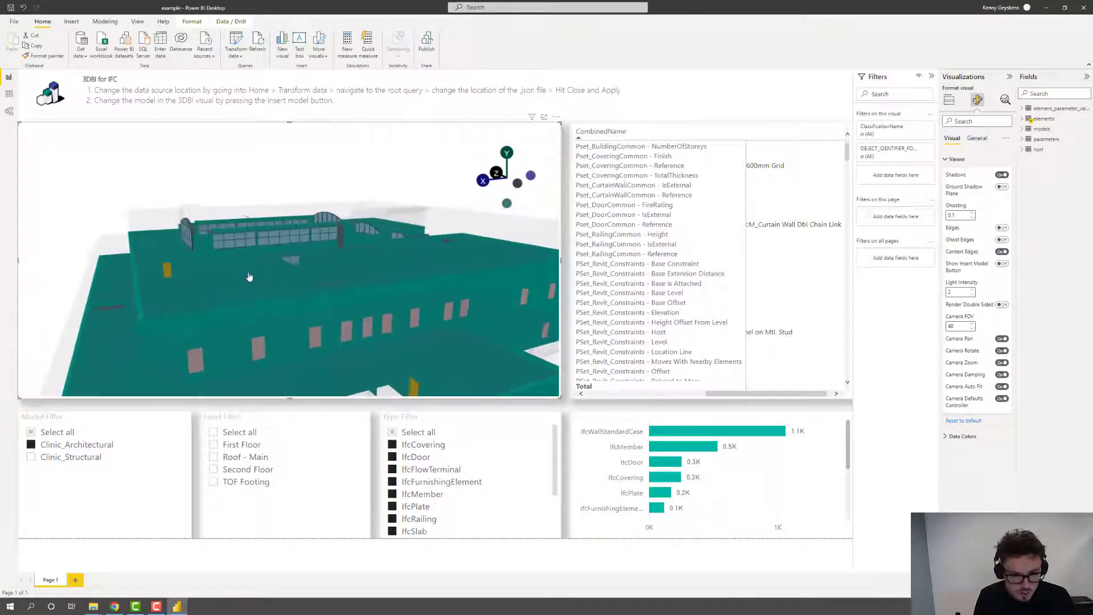
pyautogui.moveTo(249, 277); pyautogui.dragTo(280, 328)
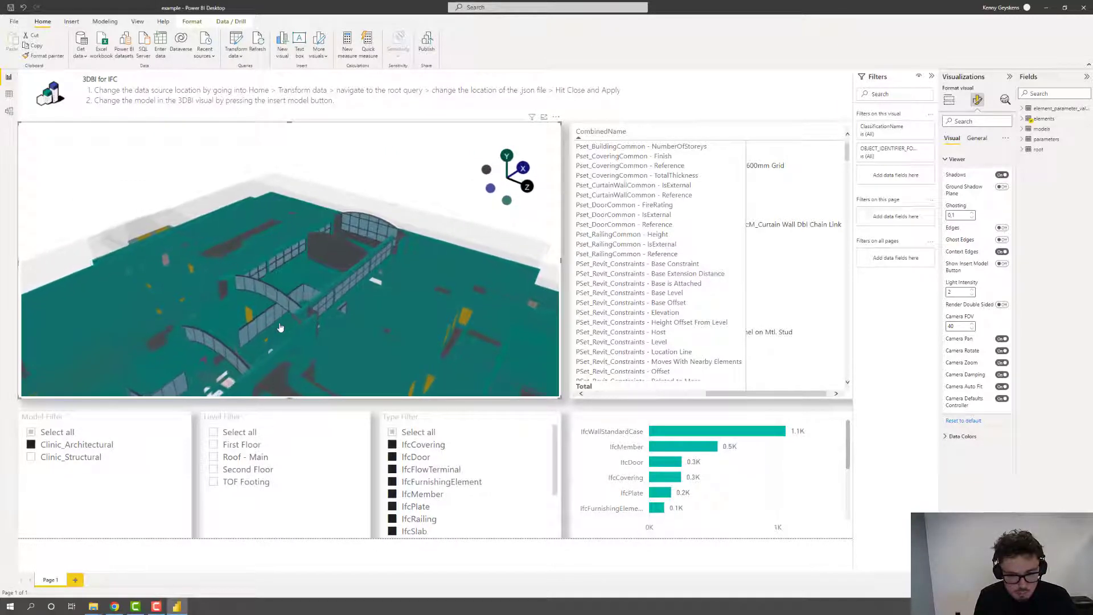
pyautogui.scroll(-2, 391, 322)
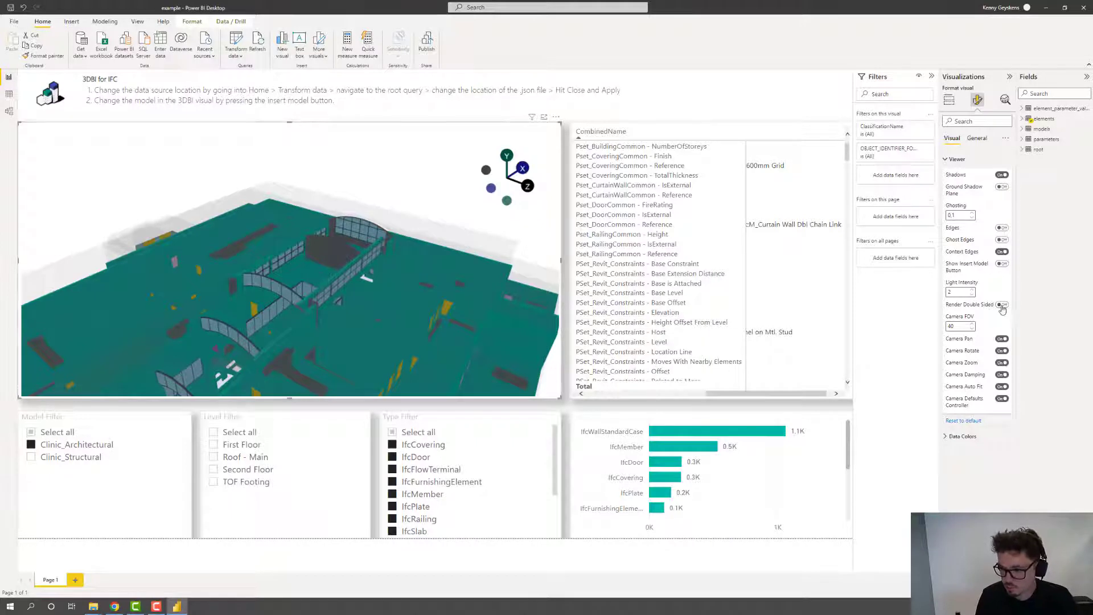
# Try Camera FOV values of 50, 30 and 20 in the viewer while orbiting the building.
pyautogui.moveTo(449, 257); pyautogui.dragTo(312, 193)
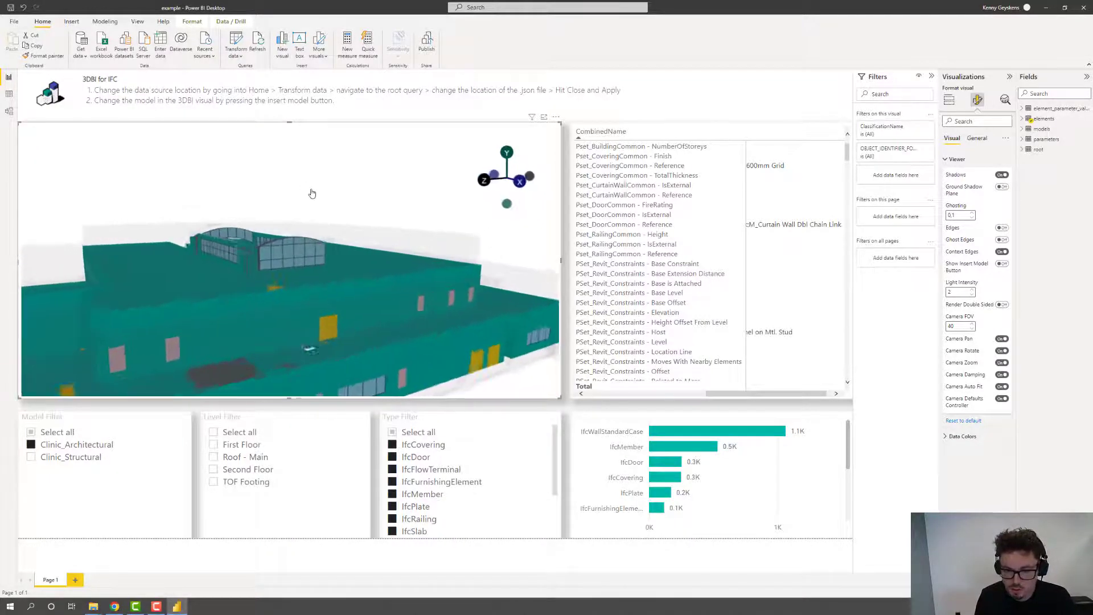
pyautogui.doubleClick(955, 326)
pyautogui.write('50')
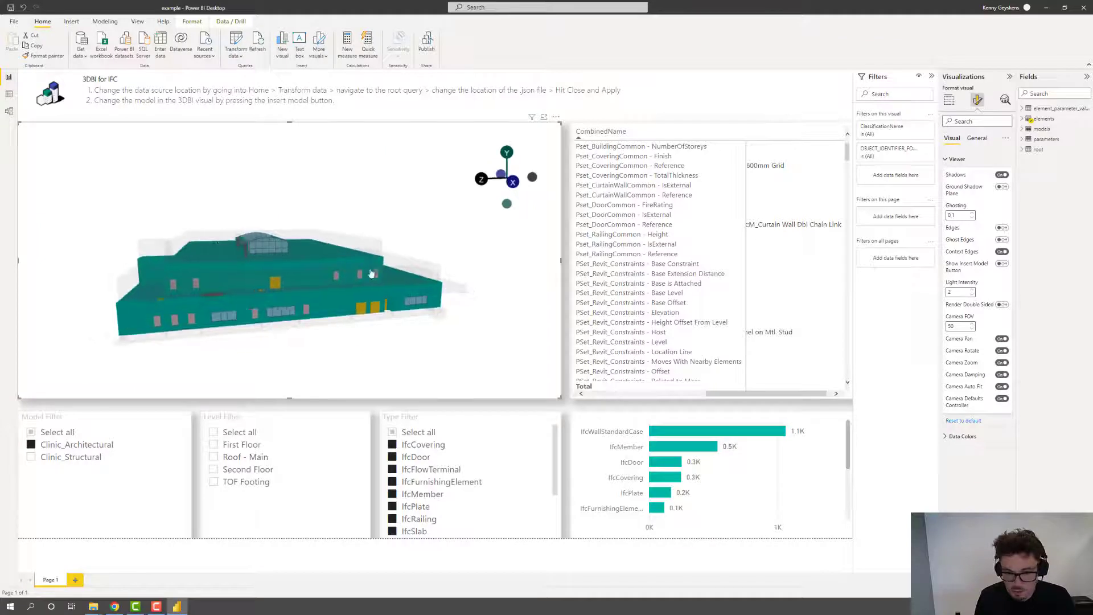
pyautogui.moveTo(959, 326); pyautogui.dragTo(945, 329)
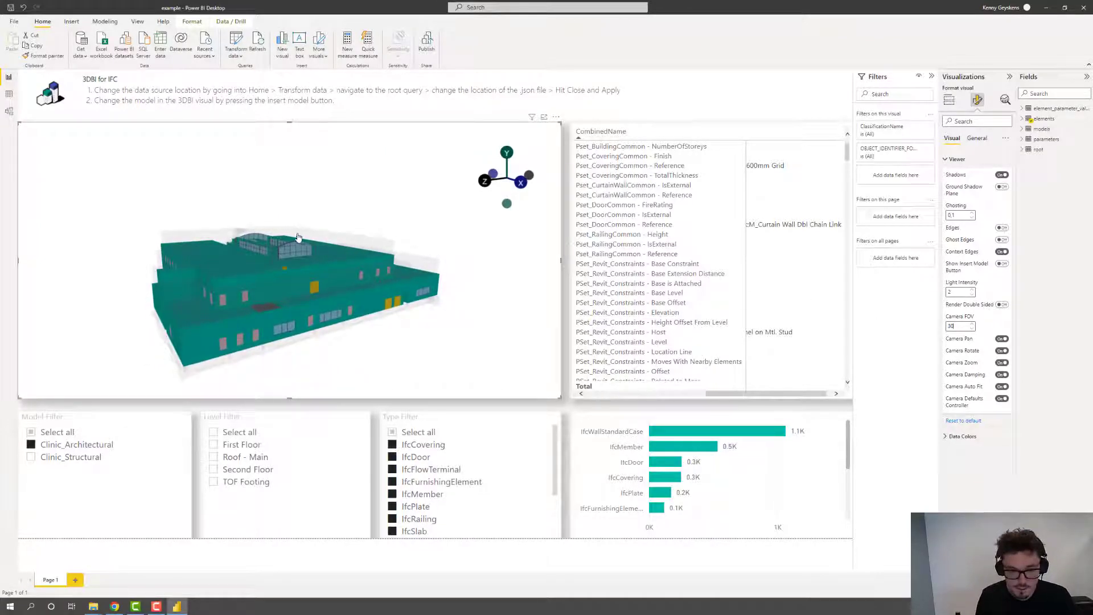
pyautogui.click(302, 212)
pyautogui.moveTo(302, 210); pyautogui.dragTo(306, 222)
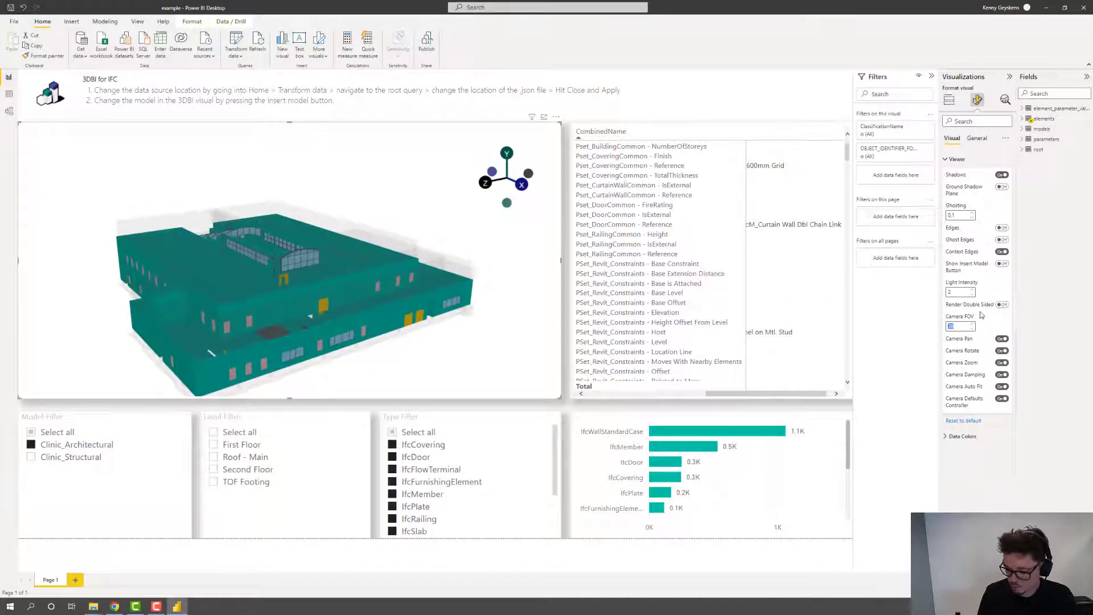
pyautogui.click(317, 267)
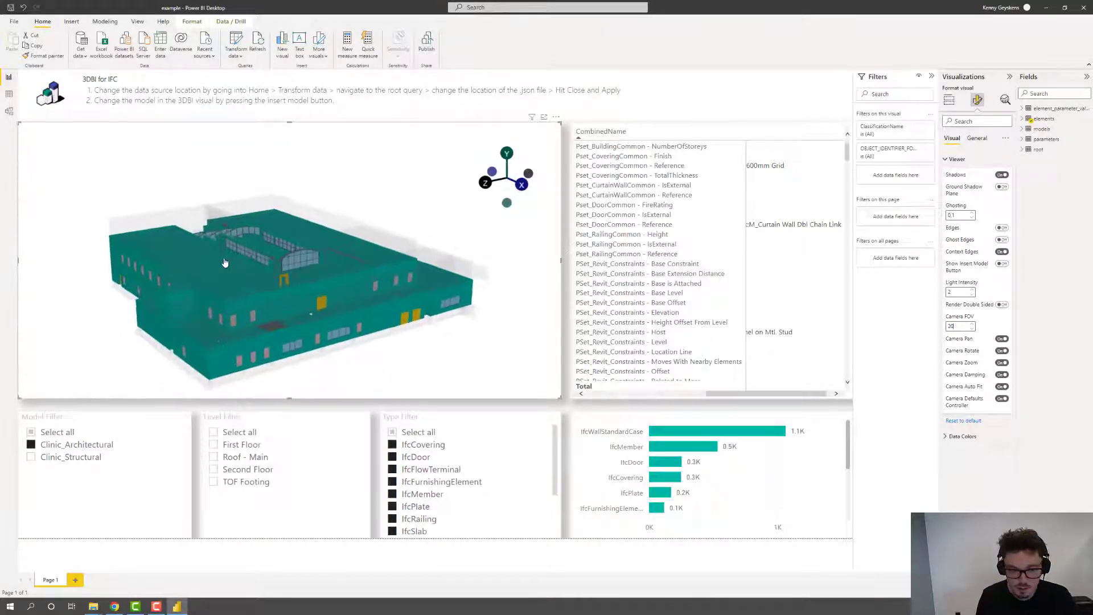
pyautogui.moveTo(225, 264); pyautogui.dragTo(238, 267)
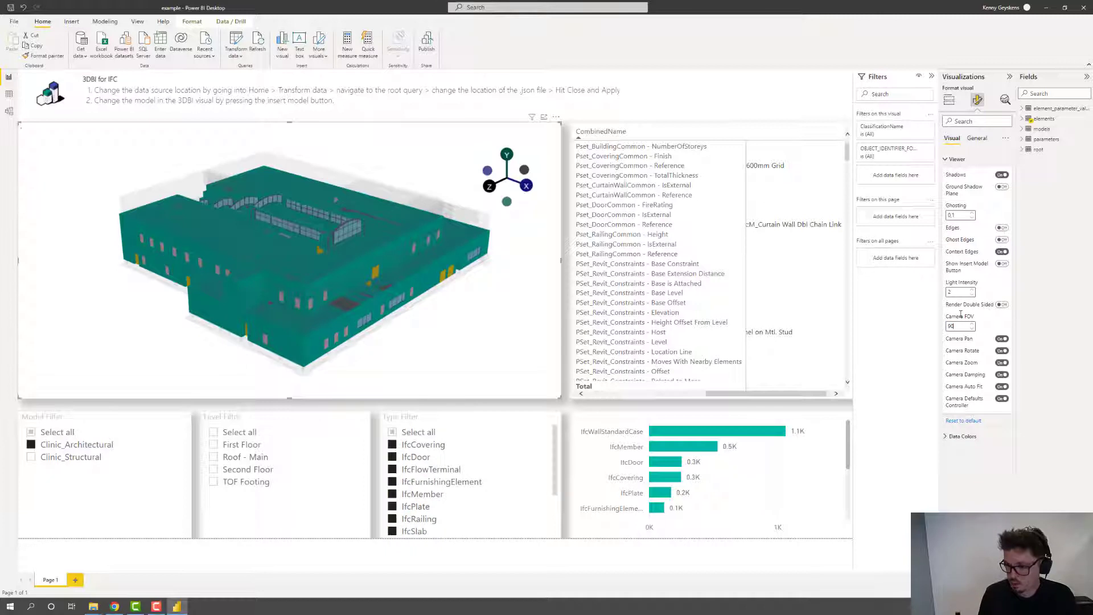
# Set the viewer's Camera FOV to 90 and inspect the building from different angles and distances.
pyautogui.click(370, 253)
pyautogui.moveTo(313, 250); pyautogui.dragTo(290, 241)
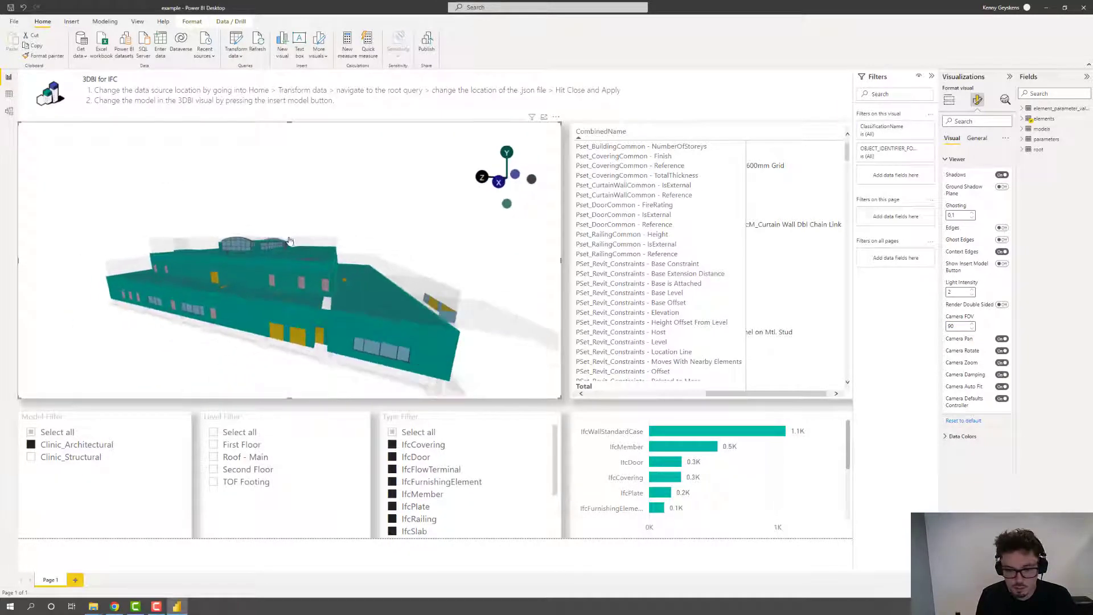
pyautogui.scroll(-3, 247, 205)
pyautogui.moveTo(246, 205); pyautogui.dragTo(296, 222)
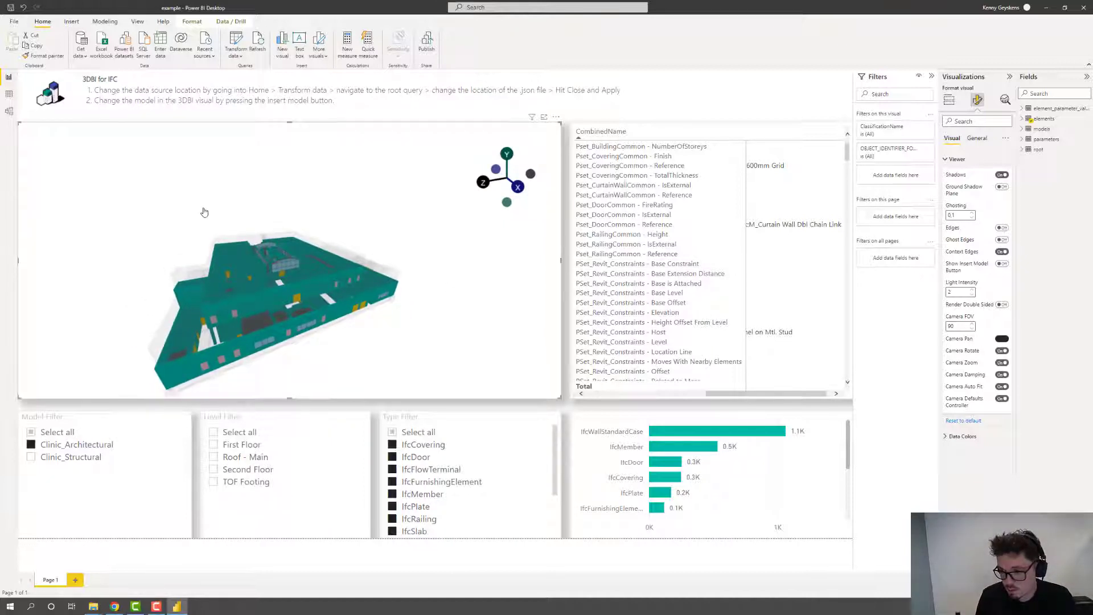
# Turn off Camera Pan in the viewer and test moving and rotating the building.
pyautogui.click(1002, 339)
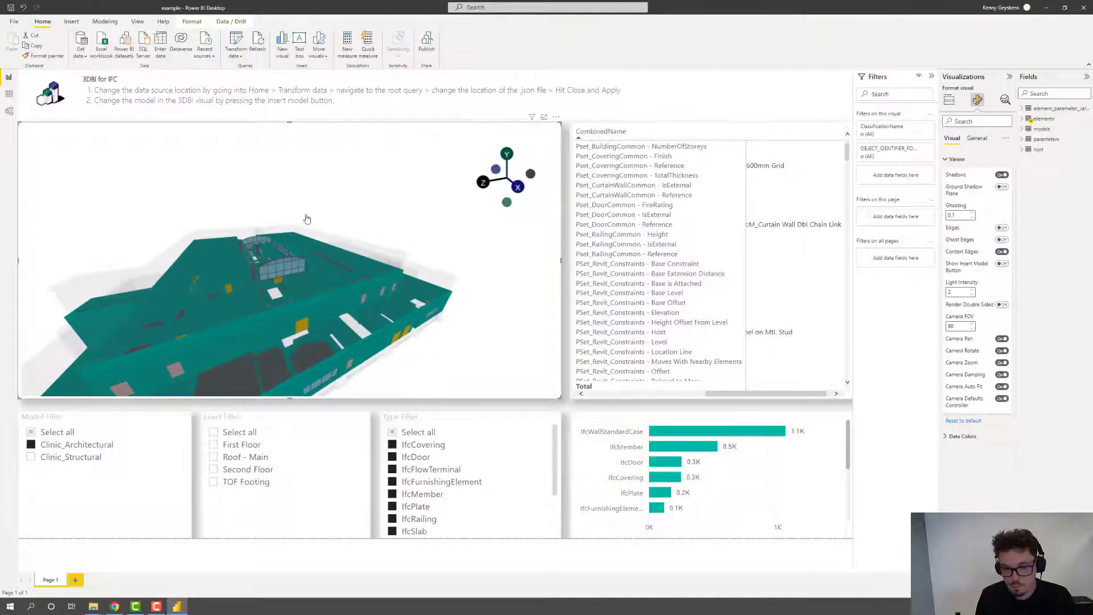
pyautogui.moveTo(305, 220); pyautogui.dragTo(296, 156)
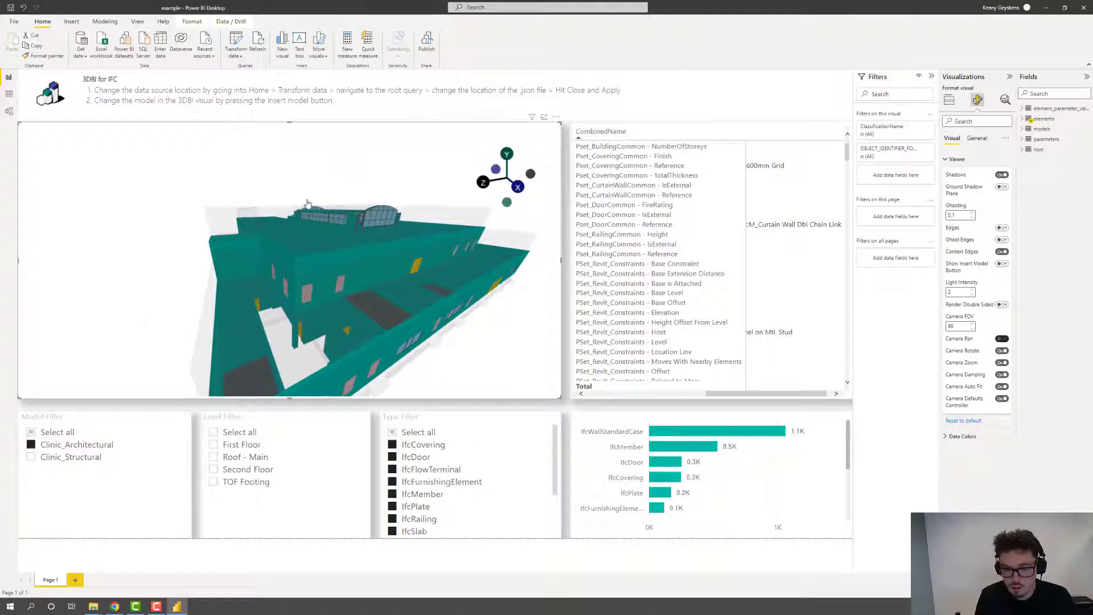
pyautogui.moveTo(308, 203); pyautogui.dragTo(182, 179)
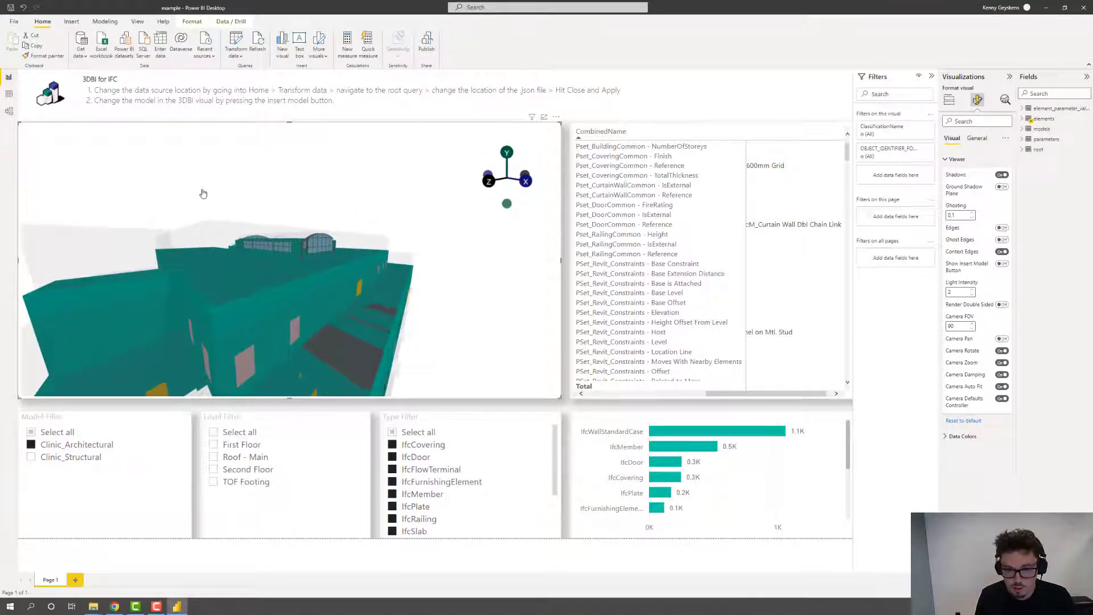
pyautogui.moveTo(328, 195); pyautogui.dragTo(363, 191)
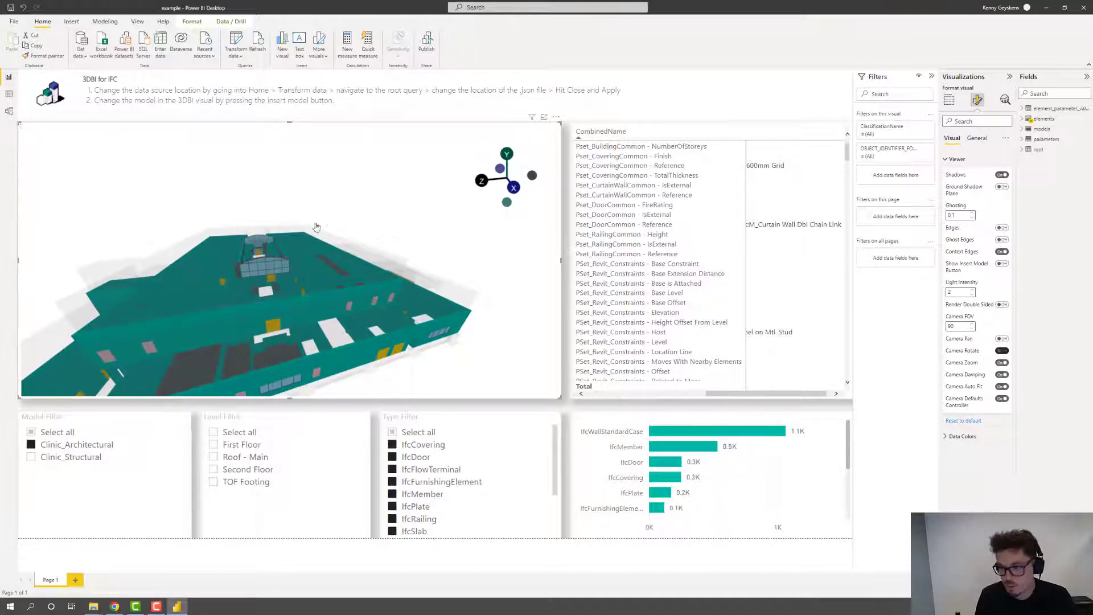
# Turn off Camera Rotate, test zooming in and out on the building, and turn off Camera Zoom as well.
pyautogui.scroll(-2, 278, 262)
pyautogui.scroll(2, 278, 262)
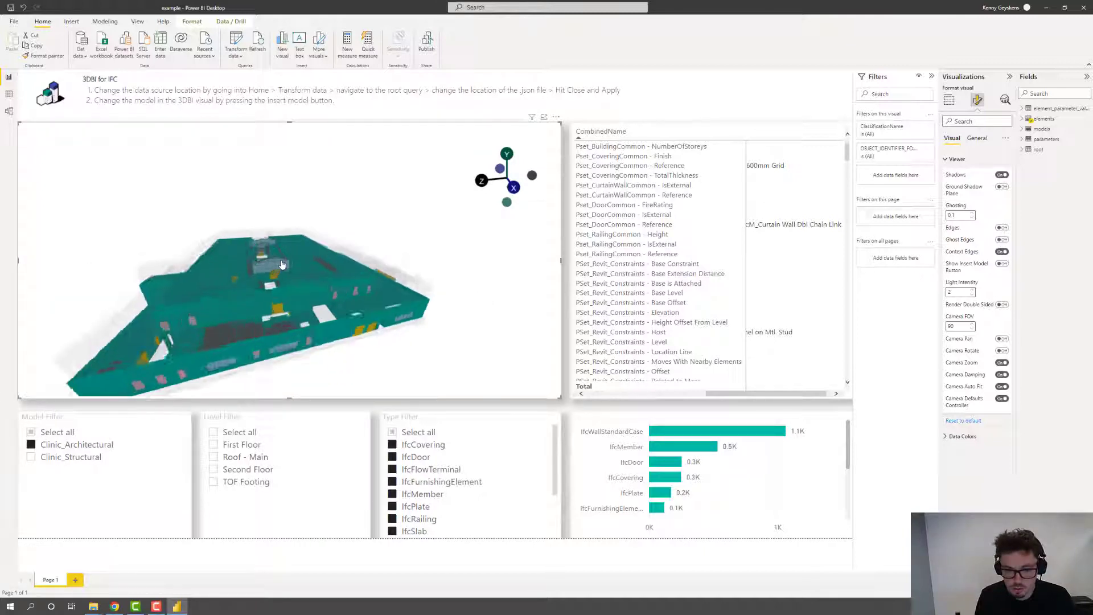
pyautogui.scroll(-2, 279, 262)
pyautogui.scroll(2, 278, 262)
pyautogui.scroll(-2, 279, 262)
pyautogui.scroll(1, 278, 262)
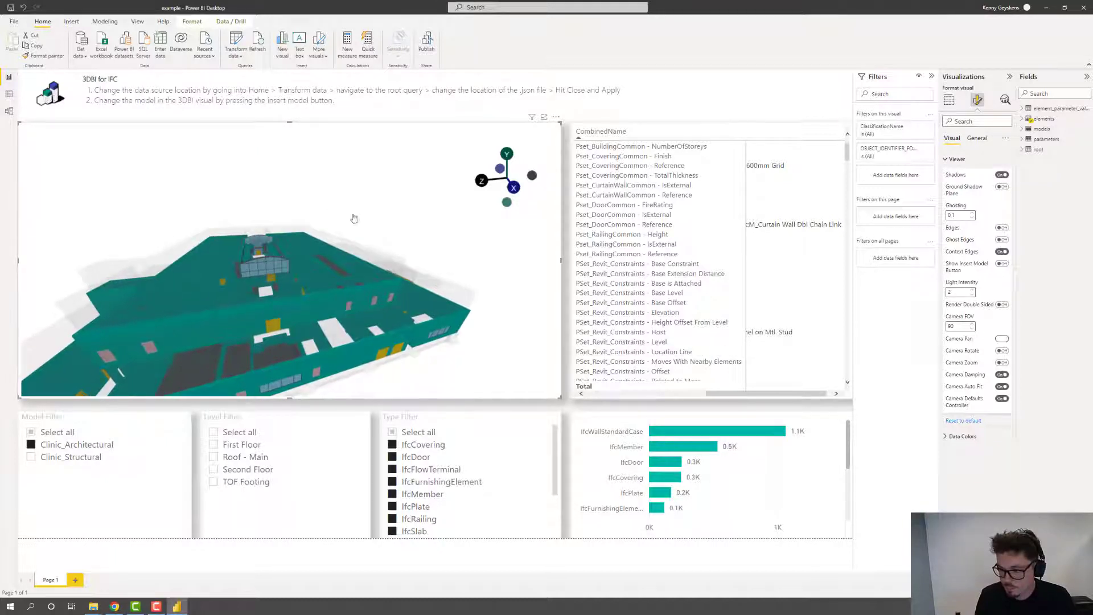
# Turn Camera Pan, Camera Rotate and Camera Zoom back on and orbit the building.
pyautogui.moveTo(300, 247); pyautogui.dragTo(374, 262)
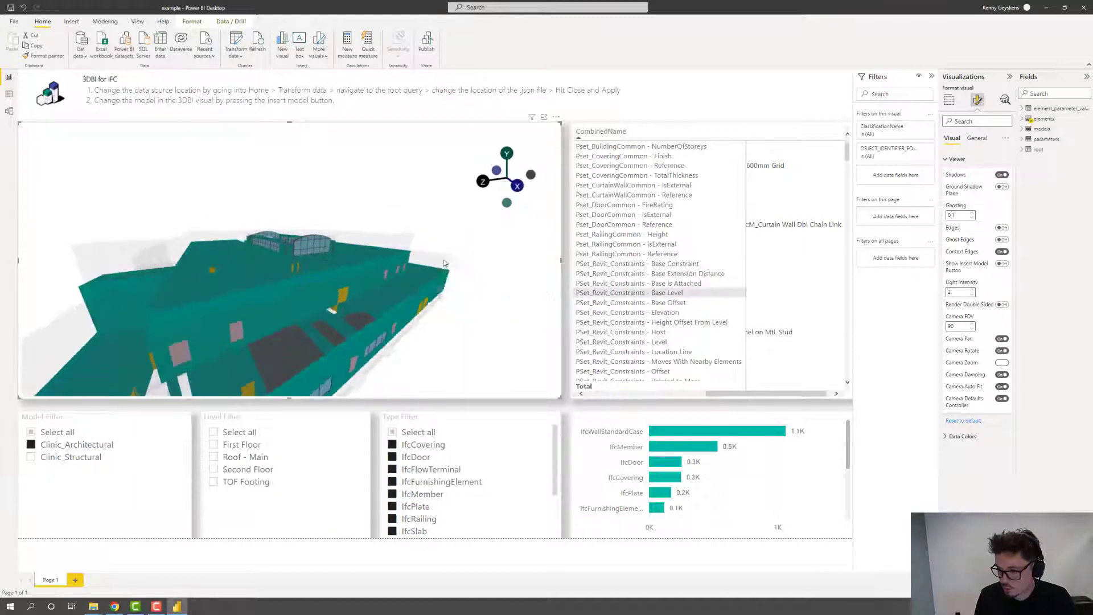
pyautogui.moveTo(252, 231); pyautogui.dragTo(412, 224)
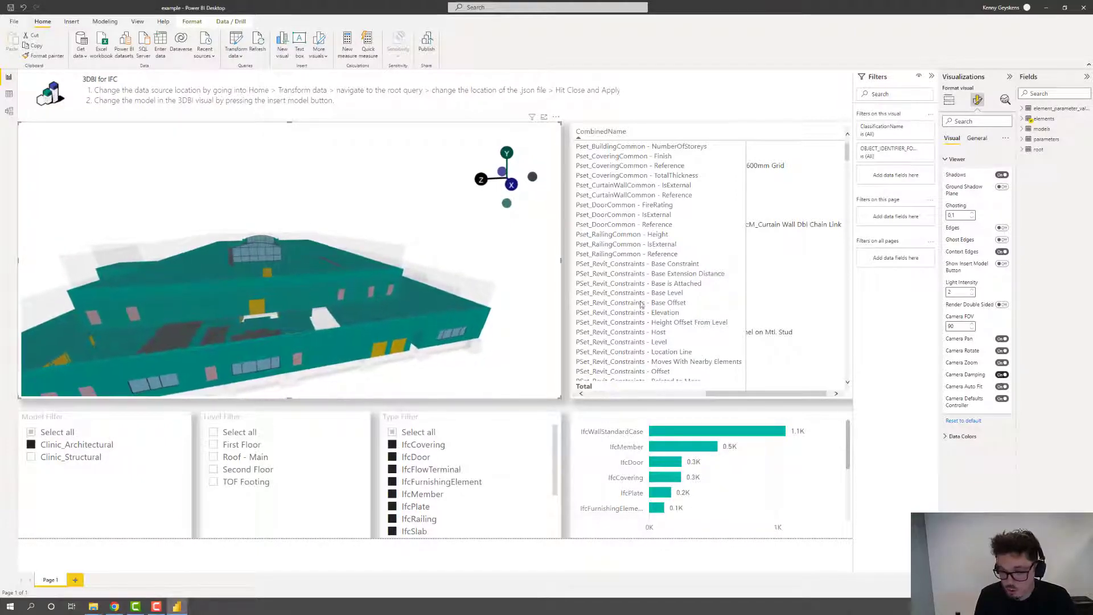
pyautogui.moveTo(183, 183); pyautogui.dragTo(439, 195)
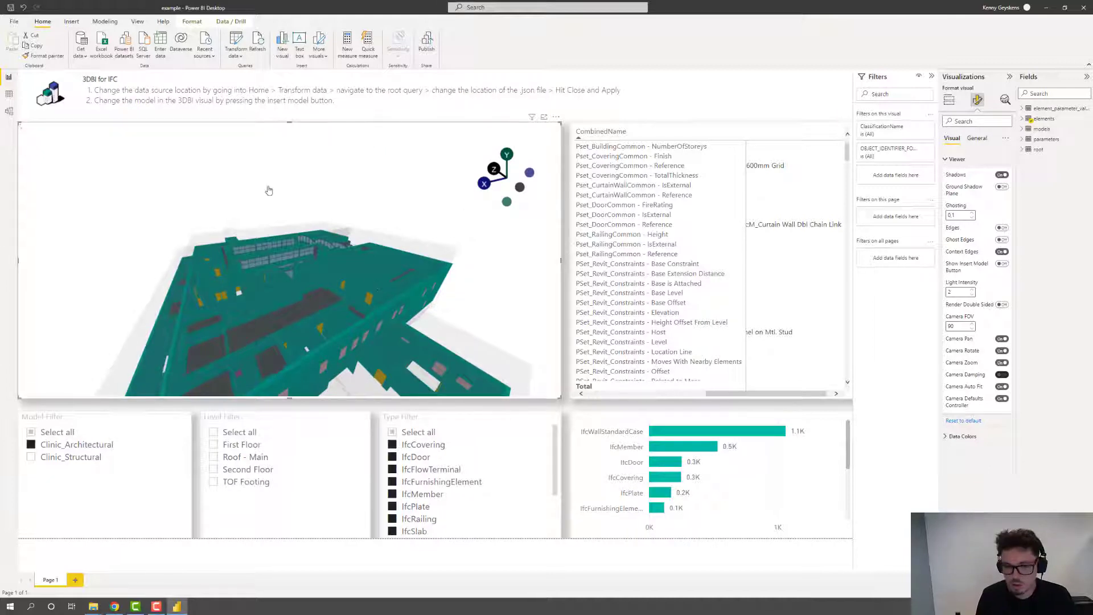
# Test orbiting and zooming with Camera Damping off, turn Edges on, and highlight the IfcDoor elements from the bar chart.
pyautogui.scroll(-5, 309, 225)
pyautogui.moveTo(310, 225)
pyautogui.mouseDown()
pyautogui.moveTo(256, 218)
pyautogui.moveTo(280, 250)
pyautogui.moveTo(319, 205)
pyautogui.moveTo(349, 199)
pyautogui.moveTo(259, 200)
pyautogui.moveTo(291, 217)
pyautogui.mouseUp()
pyautogui.scroll(5, 280, 213)
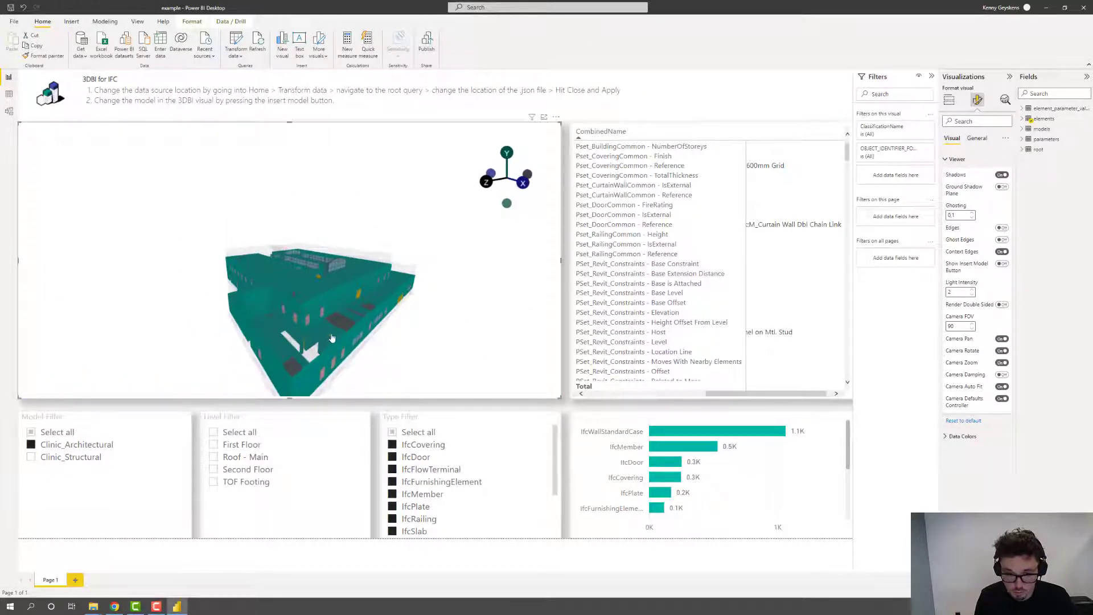
pyautogui.moveTo(357, 226); pyautogui.dragTo(325, 219)
pyautogui.moveTo(510, 226); pyautogui.dragTo(376, 240)
pyautogui.moveTo(275, 272); pyautogui.dragTo(398, 276)
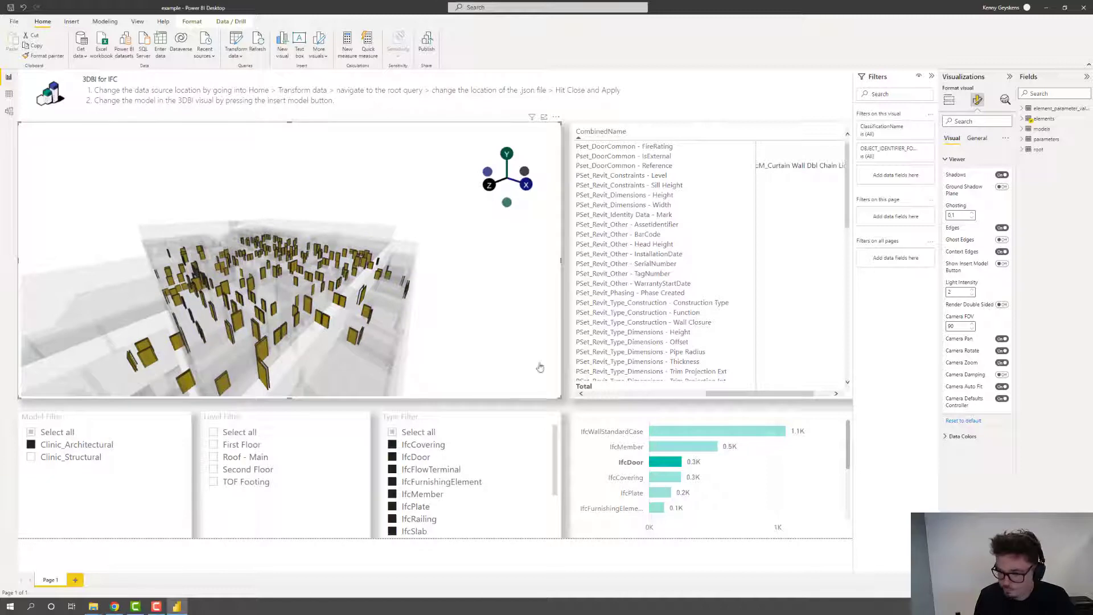
# Turn Camera Damping back on and highlight IfcPlate and then IfcCovering in the bar chart to test Camera Auto Fit.
pyautogui.click(1002, 375)
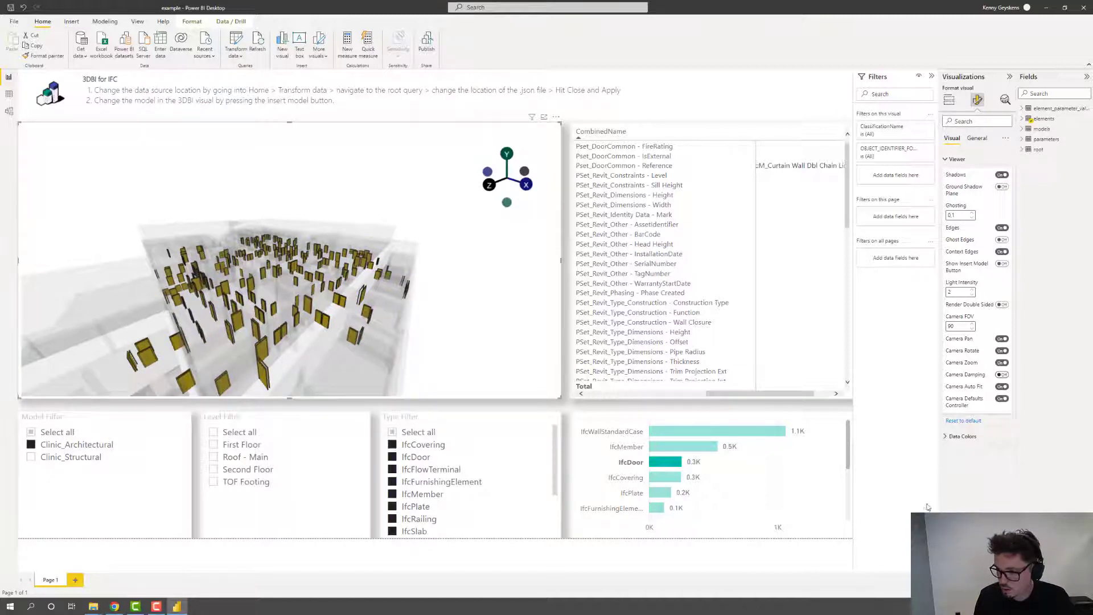
pyautogui.click(658, 495)
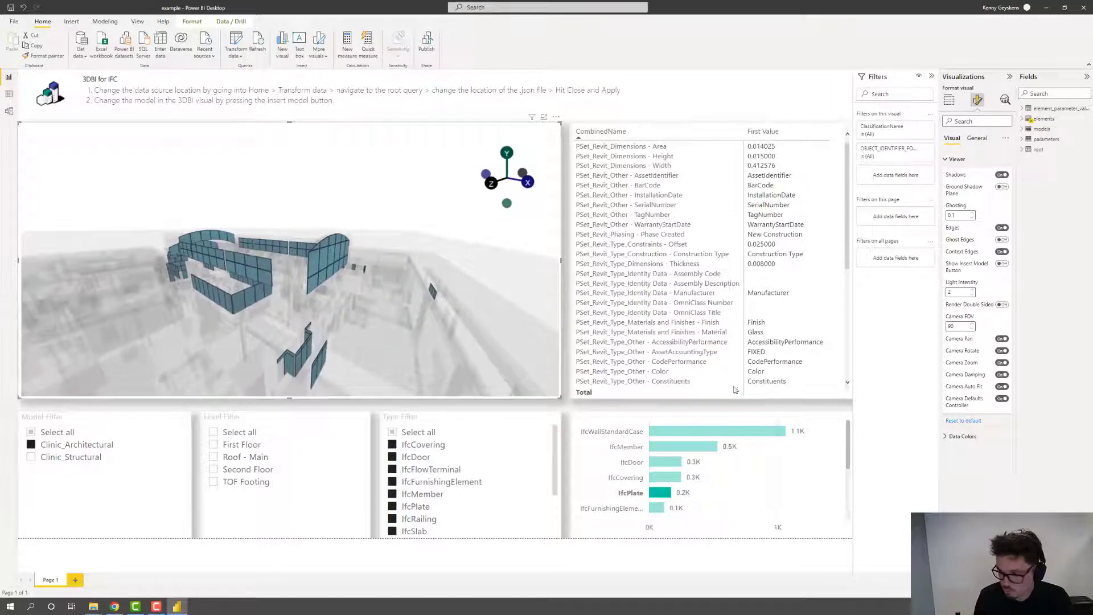
pyautogui.click(666, 478)
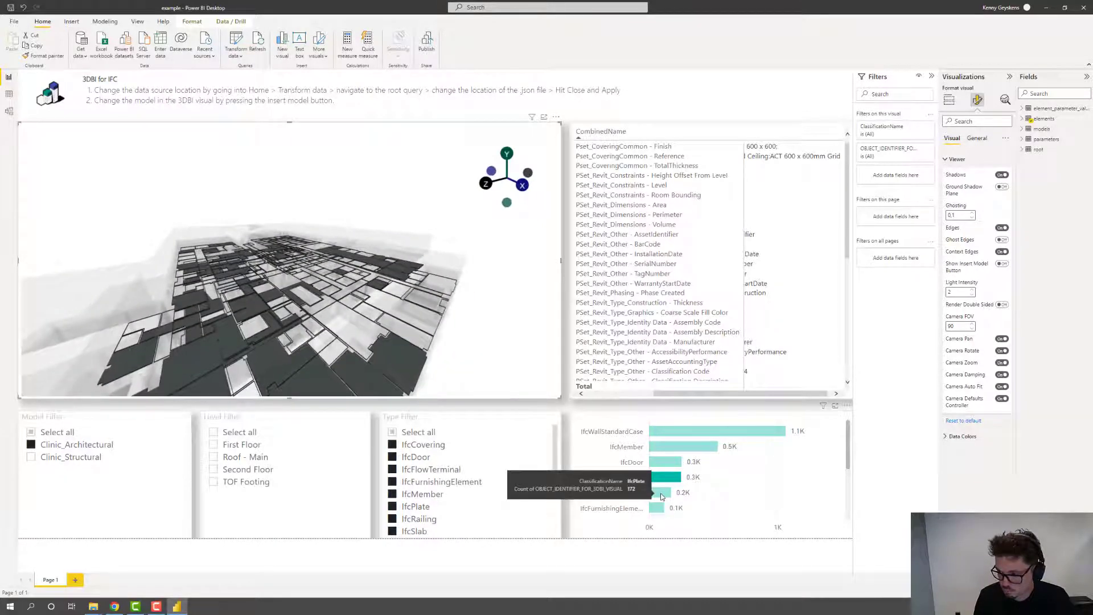
# Turn off Camera Auto Fit, highlight IfcPlate and then IfcDoor in the bar chart, and orbit the model.
pyautogui.click(1002, 387)
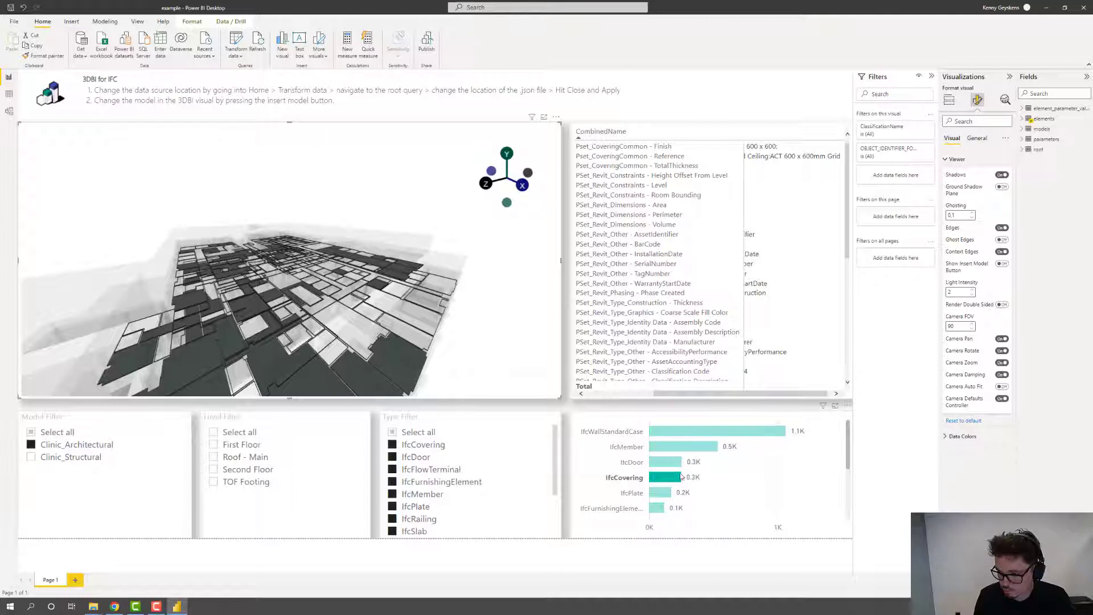
pyautogui.click(660, 495)
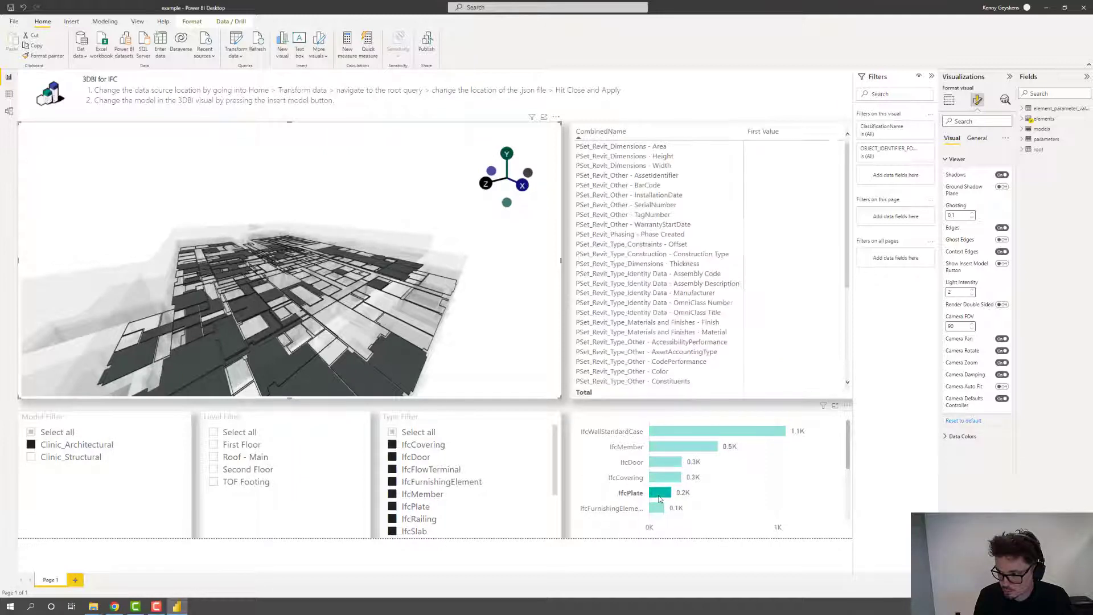
pyautogui.click(661, 465)
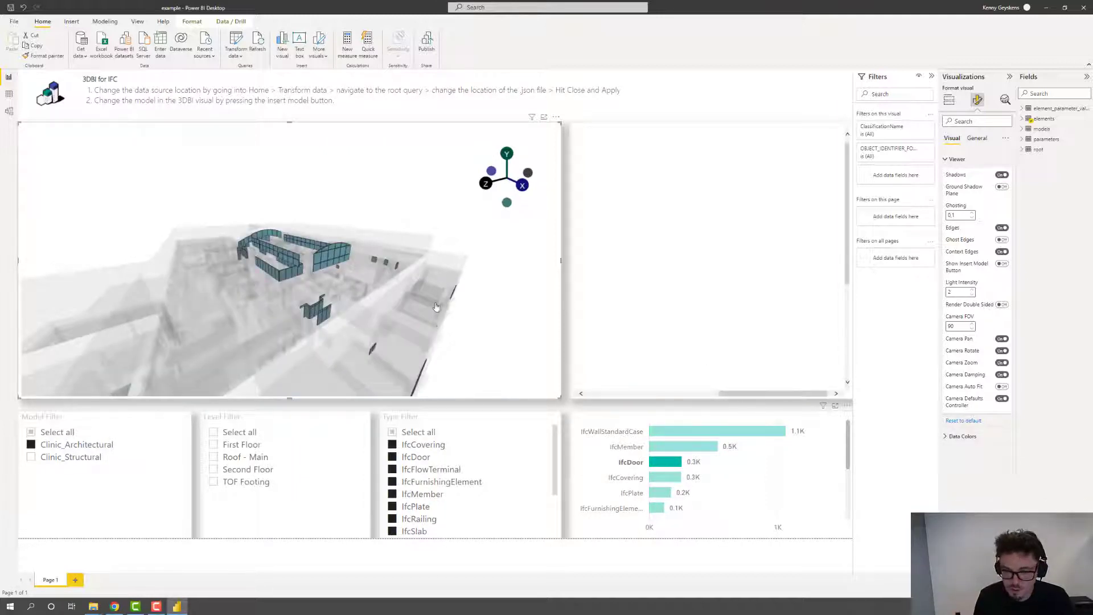
pyautogui.moveTo(399, 296); pyautogui.dragTo(259, 266)
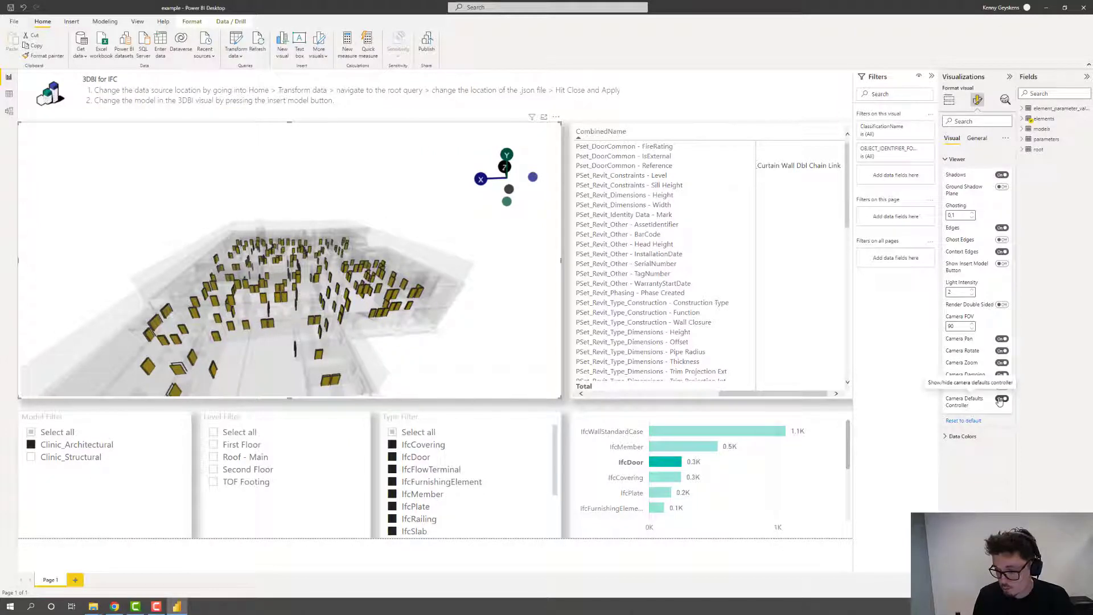
# Turn off the Camera Defaults Controller option and inspect the highlighted doors from different angles.
pyautogui.moveTo(410, 188); pyautogui.dragTo(364, 188)
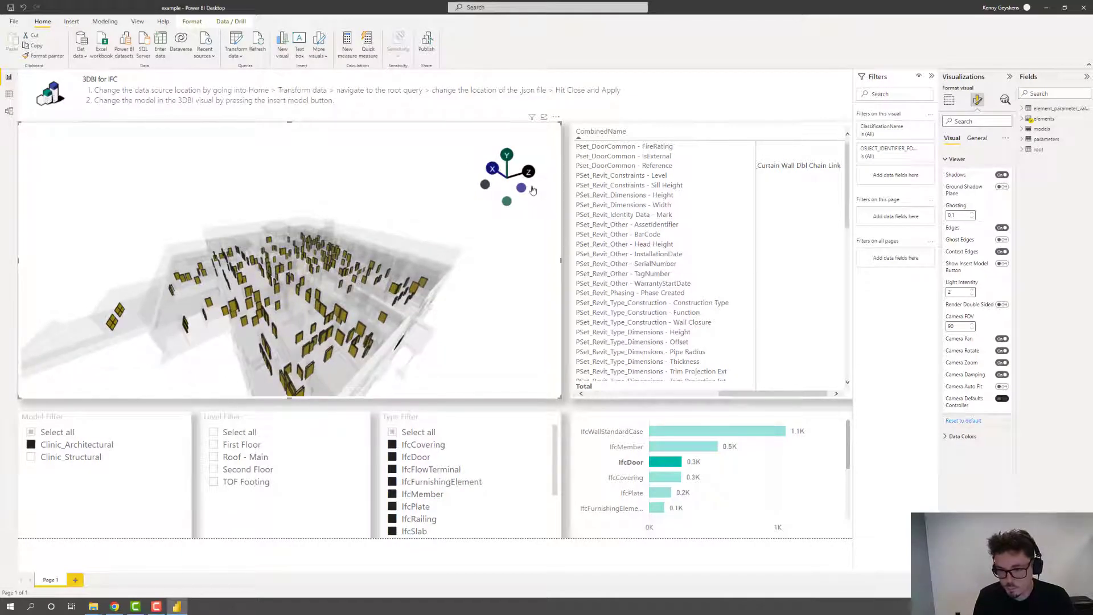
pyautogui.moveTo(246, 209); pyautogui.dragTo(372, 205)
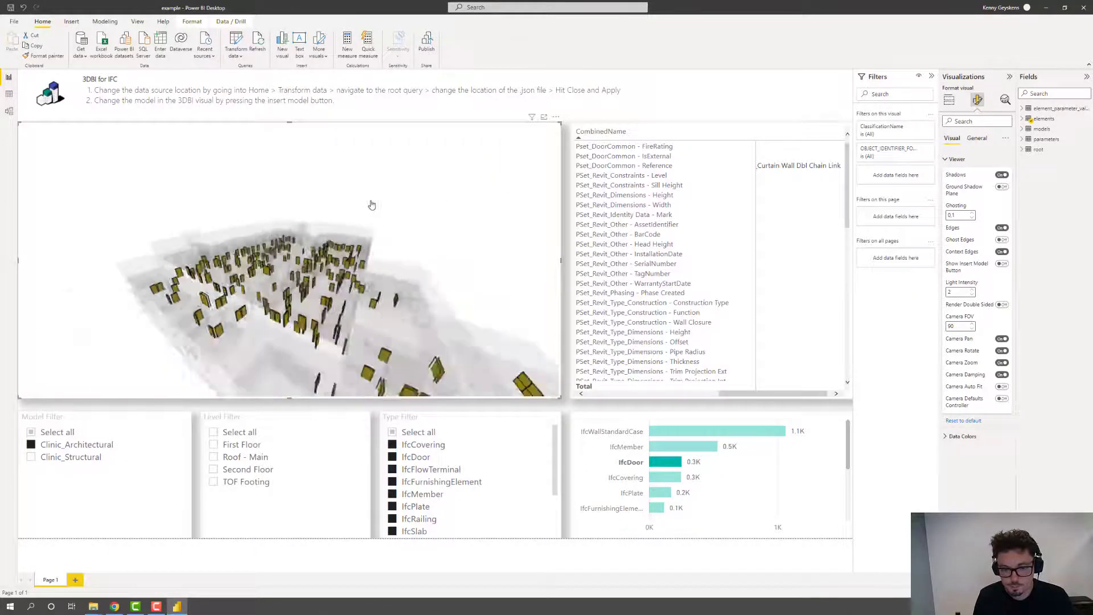
pyautogui.scroll(-5, 373, 205)
pyautogui.moveTo(320, 233); pyautogui.dragTo(334, 204)
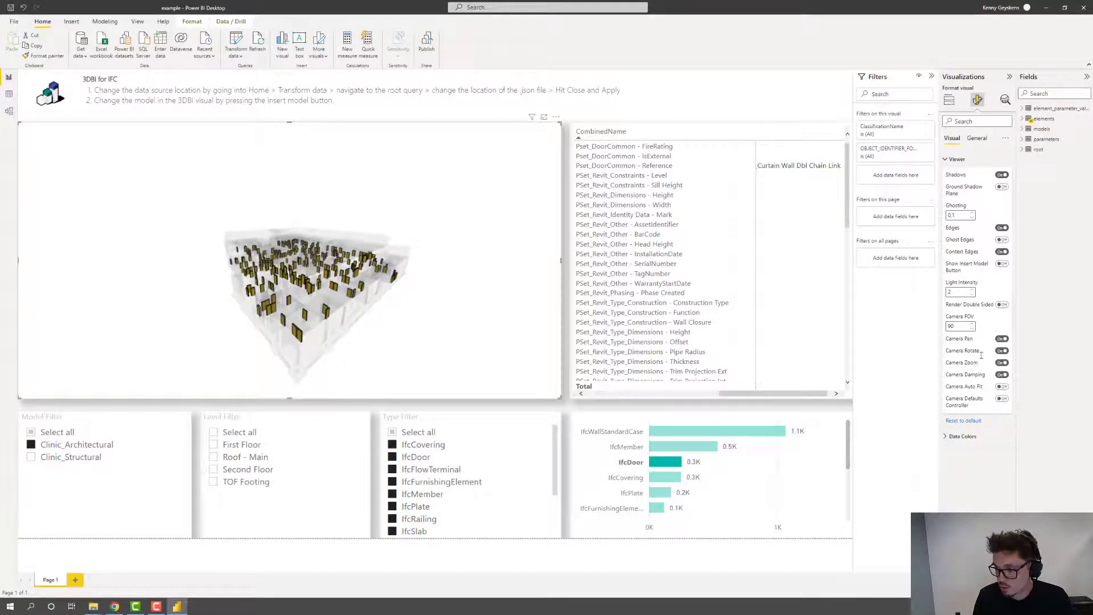
# Remove ClassificationName from the 3D visual's Color By field and clear the IfcDoor selection in the bar chart.
pyautogui.click(949, 101)
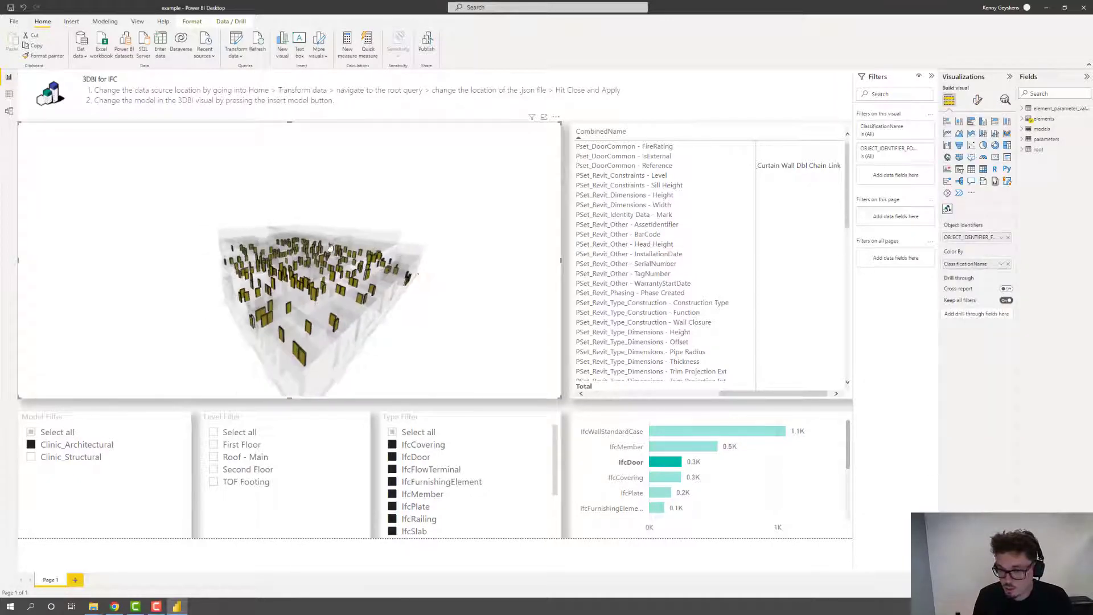
pyautogui.click(1008, 264)
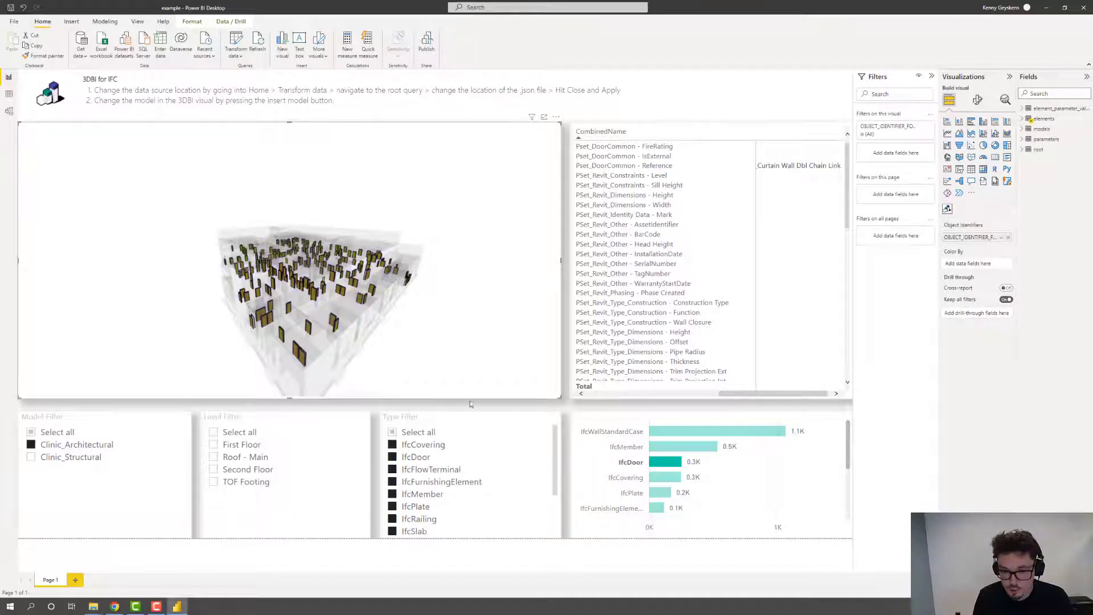
pyautogui.click(663, 463)
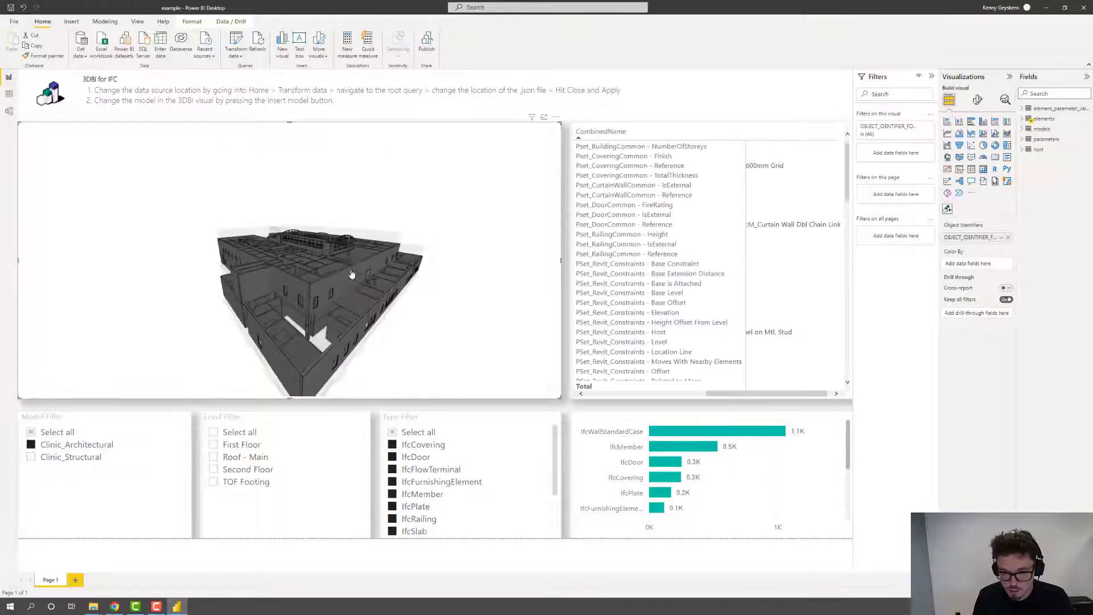
# Add Clinic_Structural to the Model Filter selection and orbit the combined building to see its other side.
pyautogui.click(30, 457)
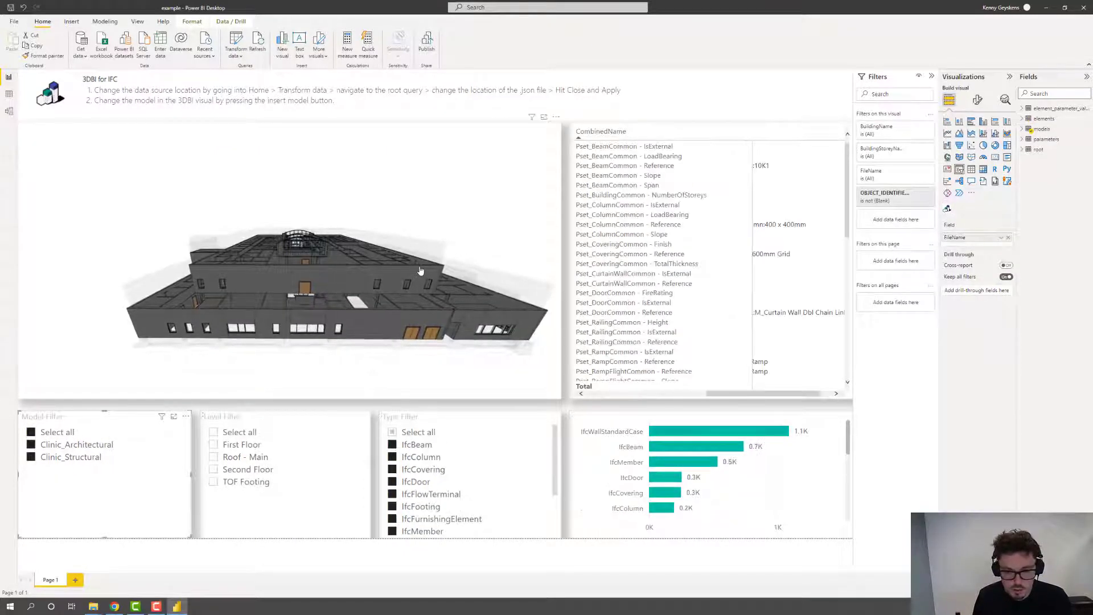
pyautogui.moveTo(258, 266); pyautogui.dragTo(305, 264)
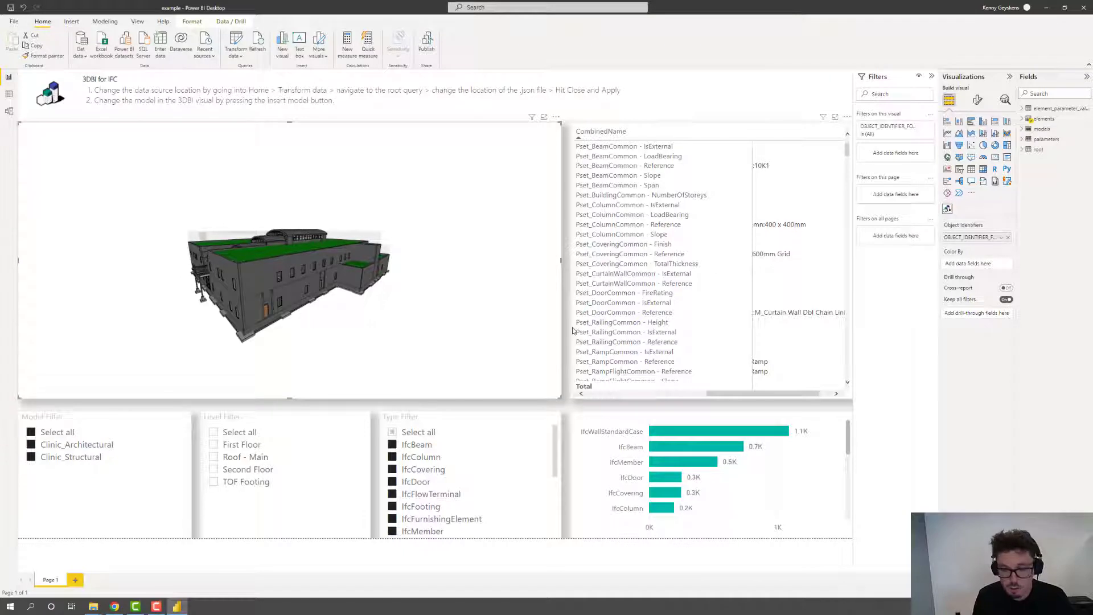
# Color the 3D visual by the ModelId field of the elements table and inspect the building's coloring from another side.
pyautogui.click(1023, 118)
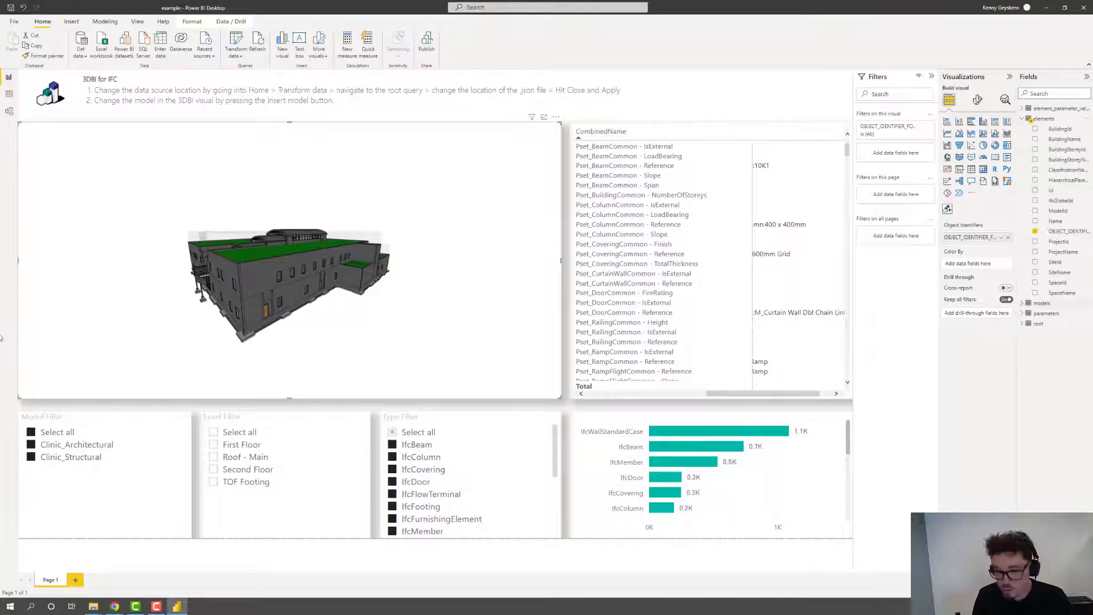
pyautogui.moveTo(259, 279); pyautogui.dragTo(364, 299)
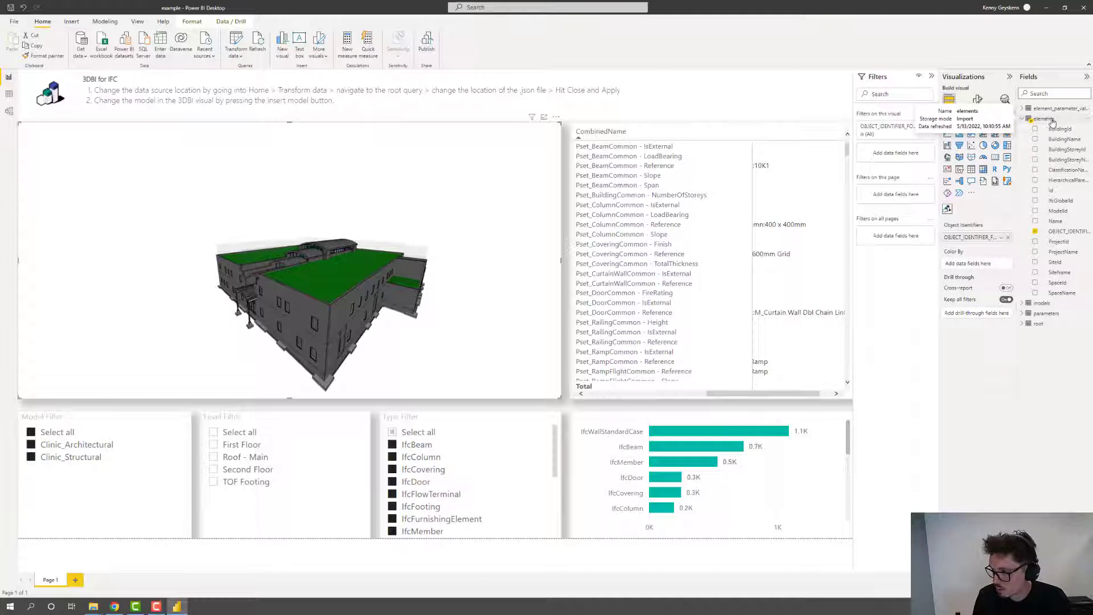
pyautogui.moveTo(1002, 251); pyautogui.dragTo(969, 264)
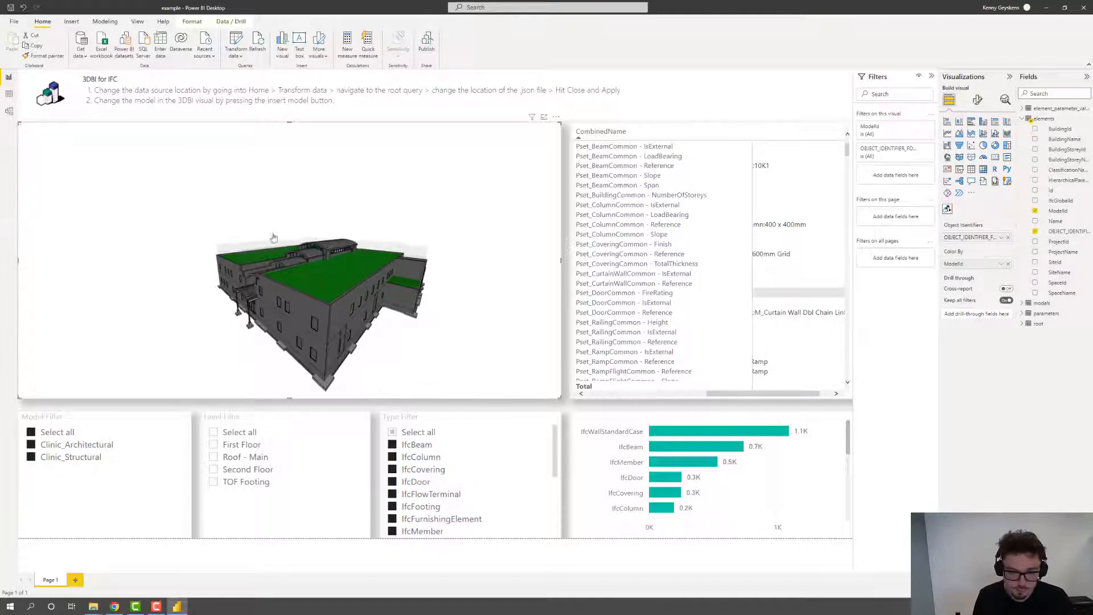
pyautogui.moveTo(302, 238); pyautogui.dragTo(305, 305)
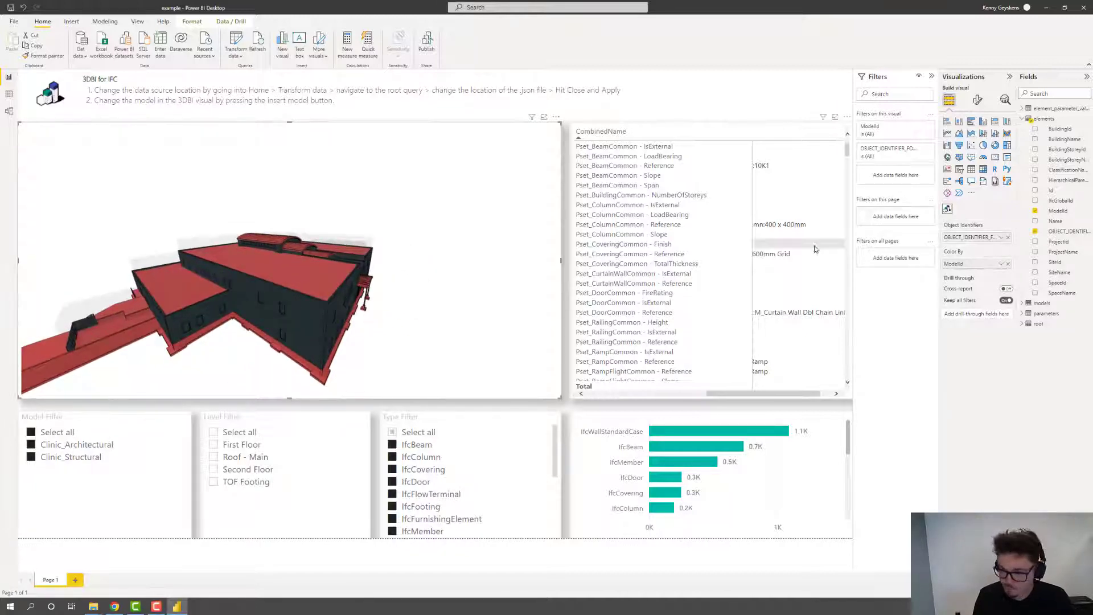
# Check the 3D visual's Data Colors entries for the ModelId values and remove ModelId from its Color By field.
pyautogui.click(977, 101)
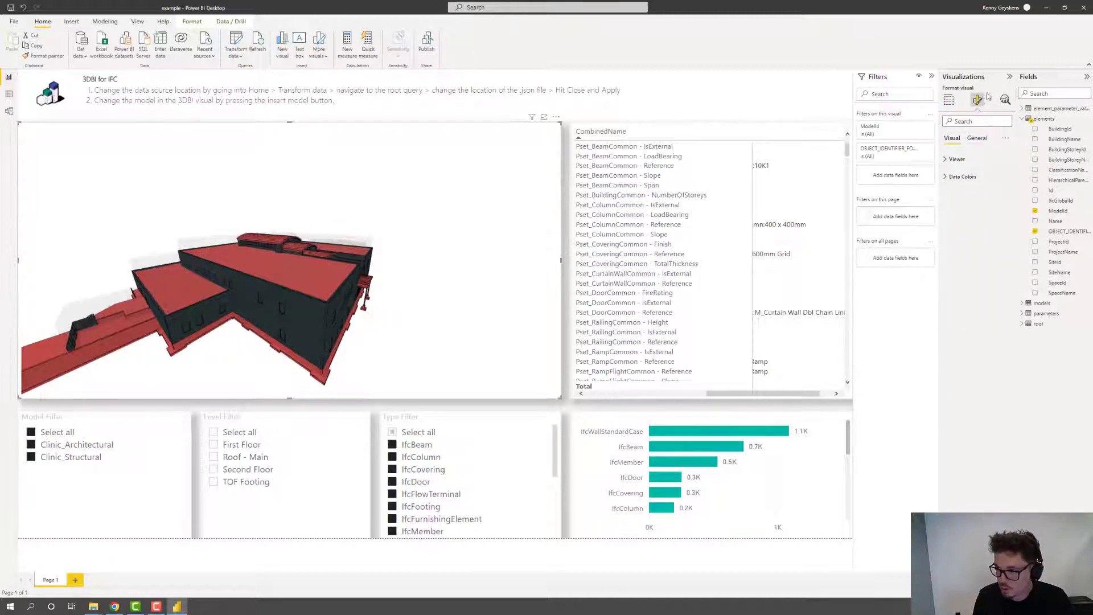
pyautogui.click(945, 179)
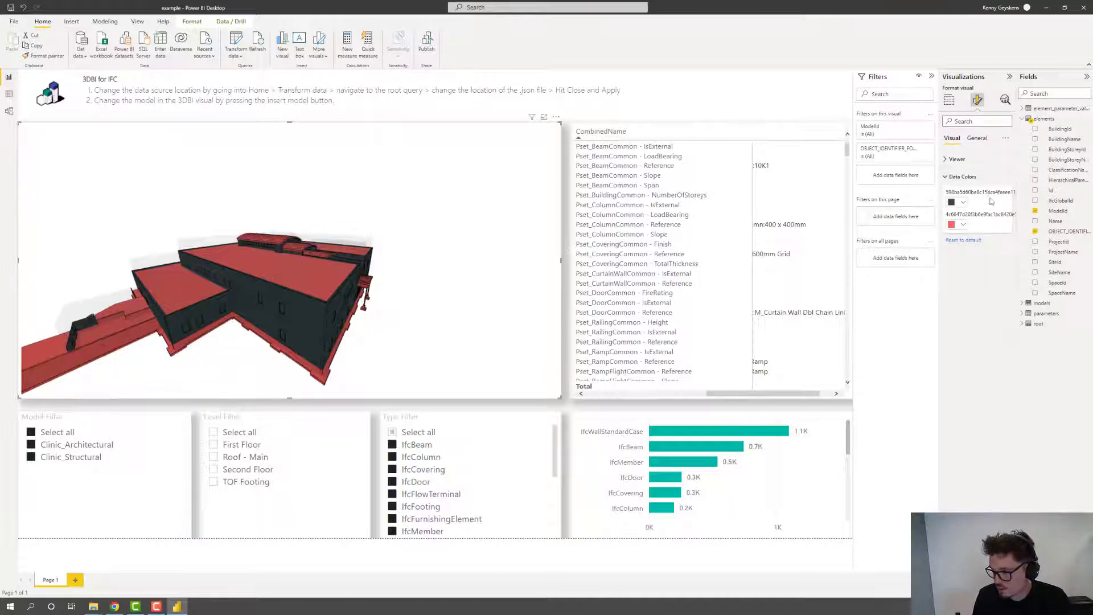
pyautogui.click(950, 103)
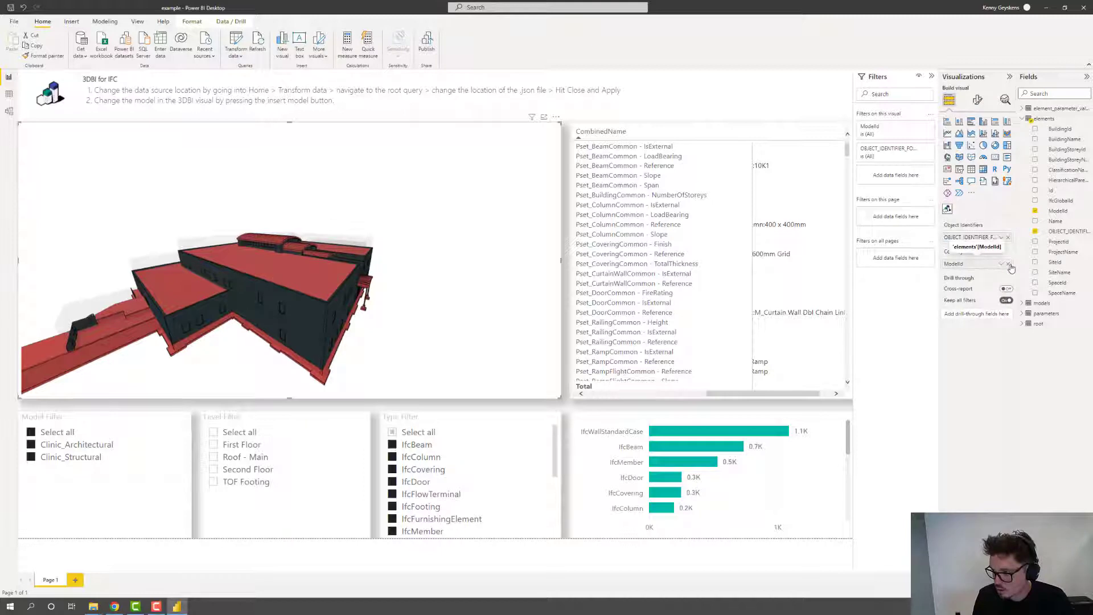
pyautogui.click(1008, 264)
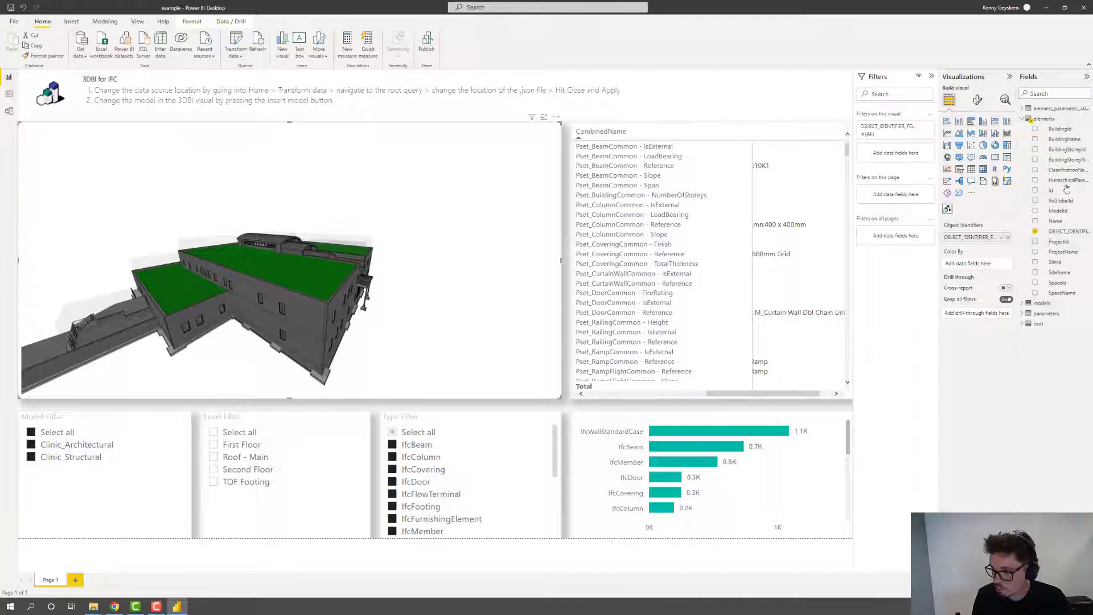
# Color the 3D visual by the FileName field of the models table.
pyautogui.click(1023, 304)
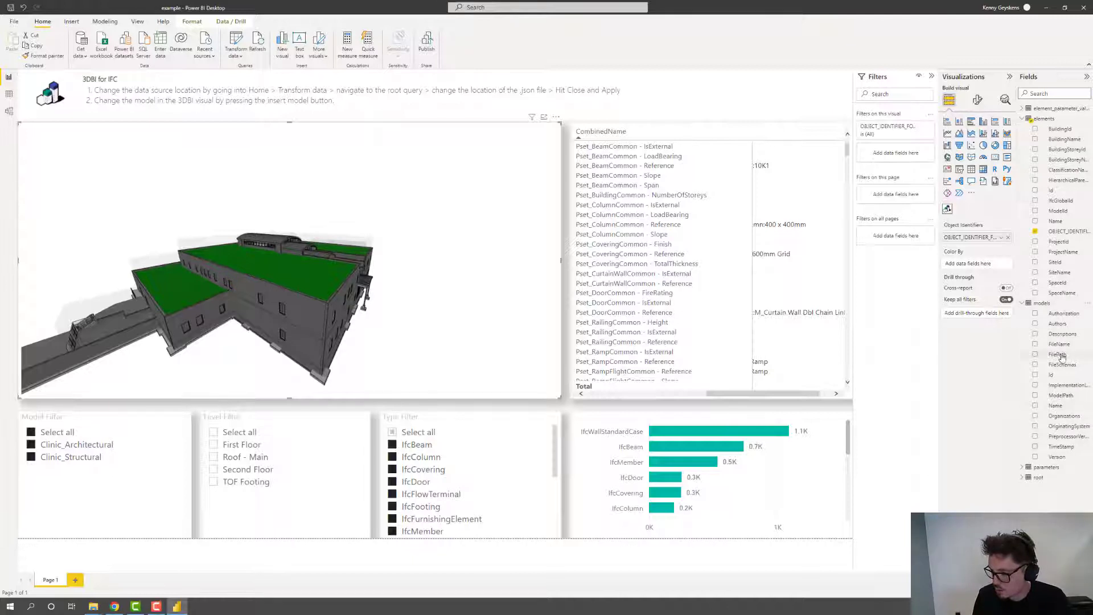
pyautogui.moveTo(1058, 345); pyautogui.dragTo(971, 264)
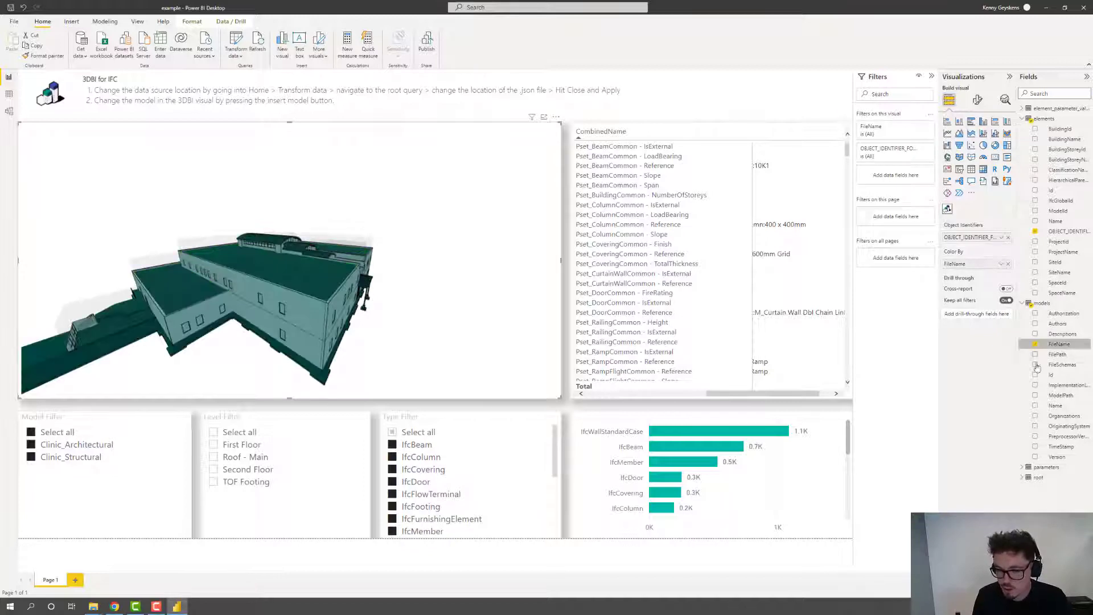
pyautogui.moveTo(277, 303); pyautogui.dragTo(293, 302)
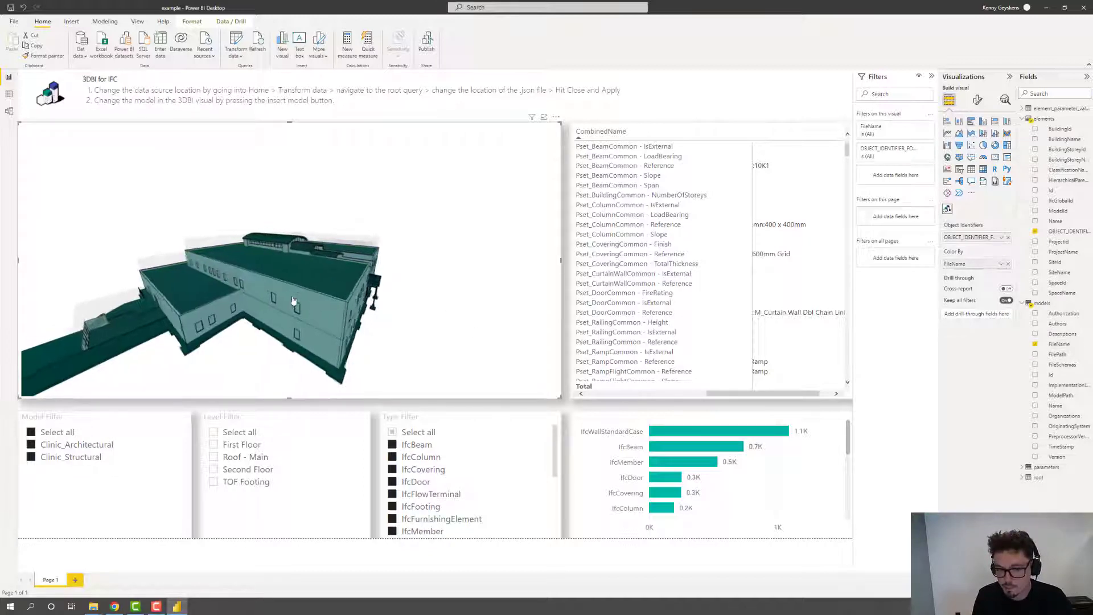
# Set the 3D visual's data colors to theme red for Clinic_Structural and theme teal green for Clinic_Architectural.
pyautogui.click(977, 100)
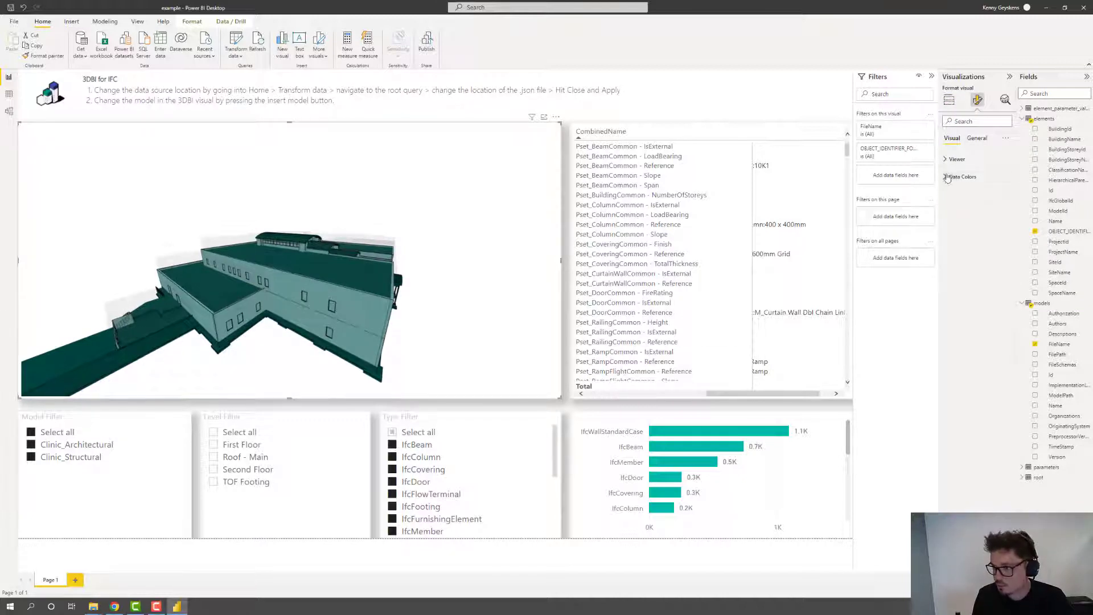
pyautogui.click(947, 178)
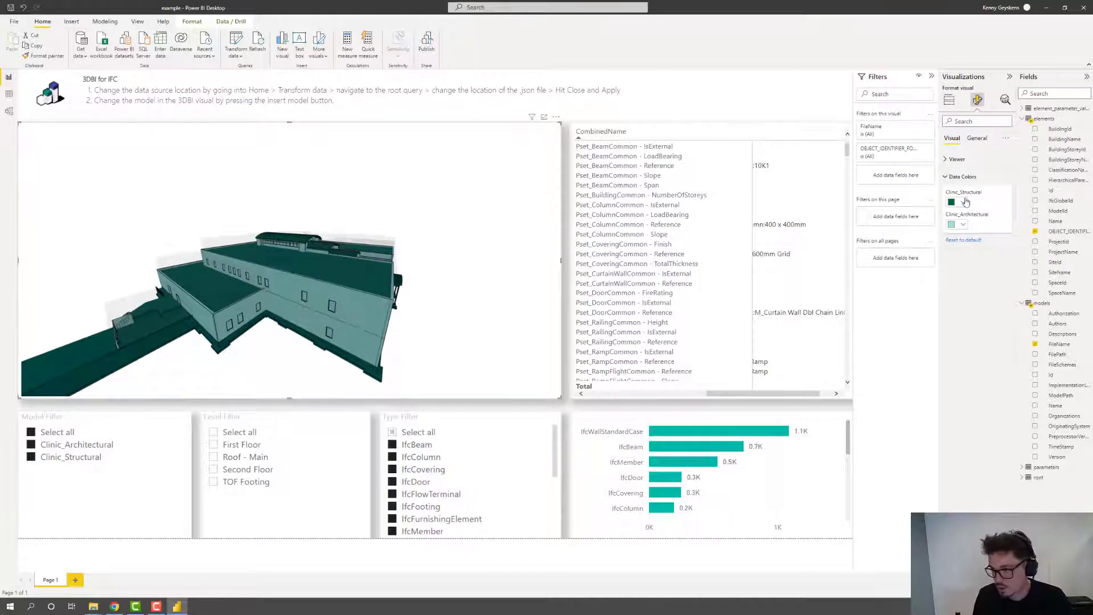
pyautogui.click(964, 203)
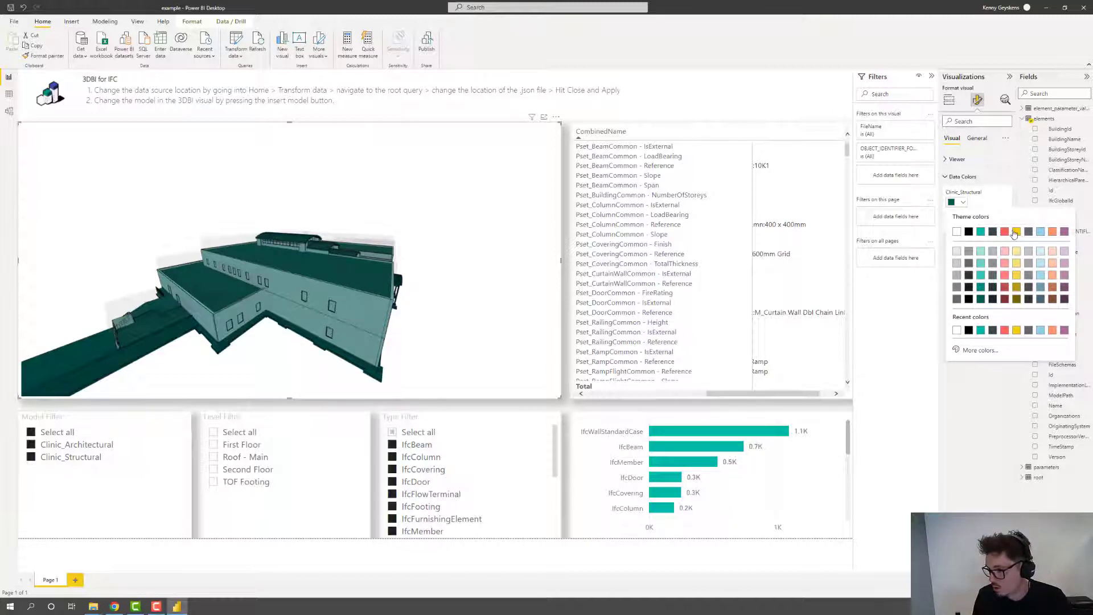
pyautogui.click(1005, 233)
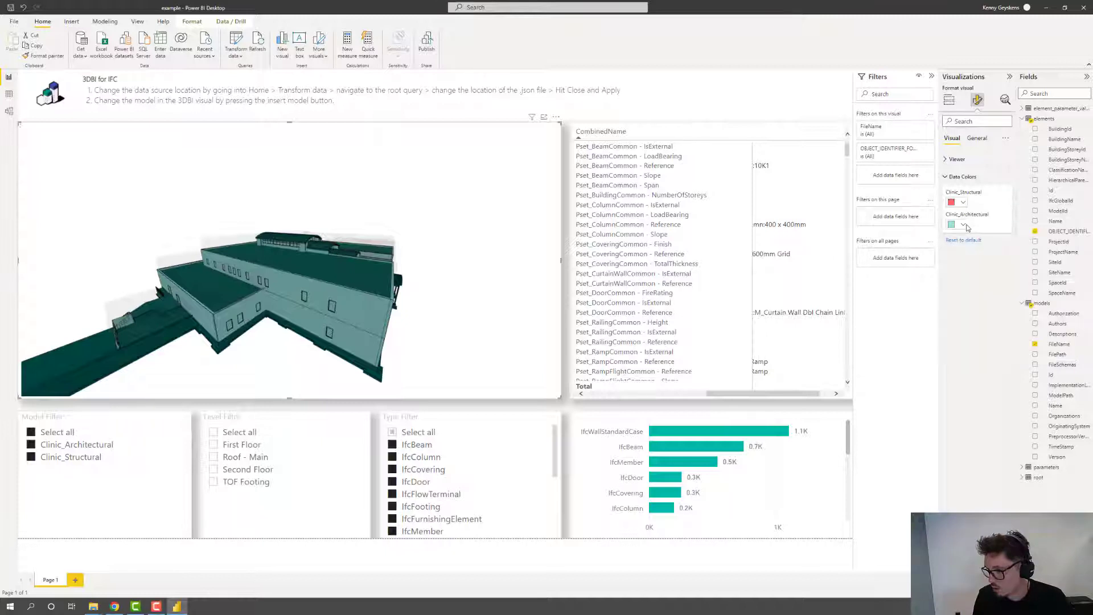
pyautogui.click(964, 226)
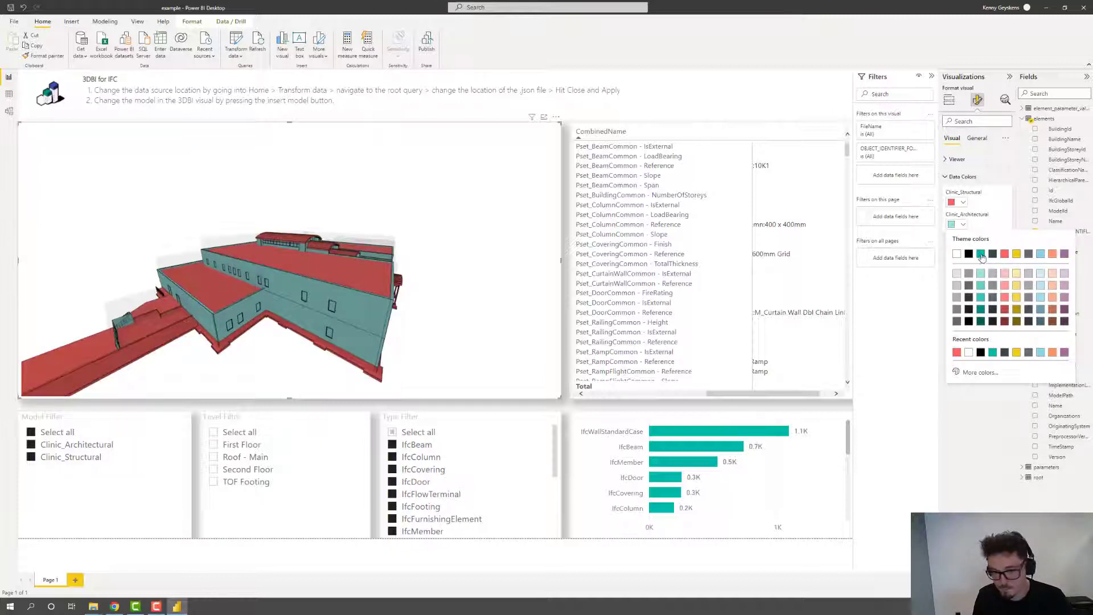
pyautogui.click(385, 241)
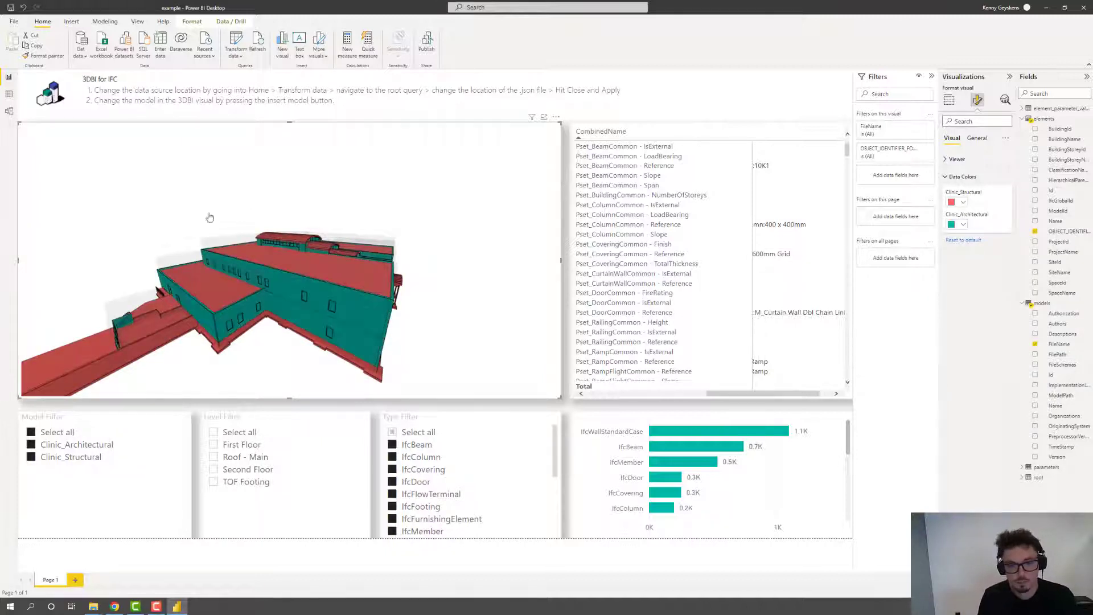